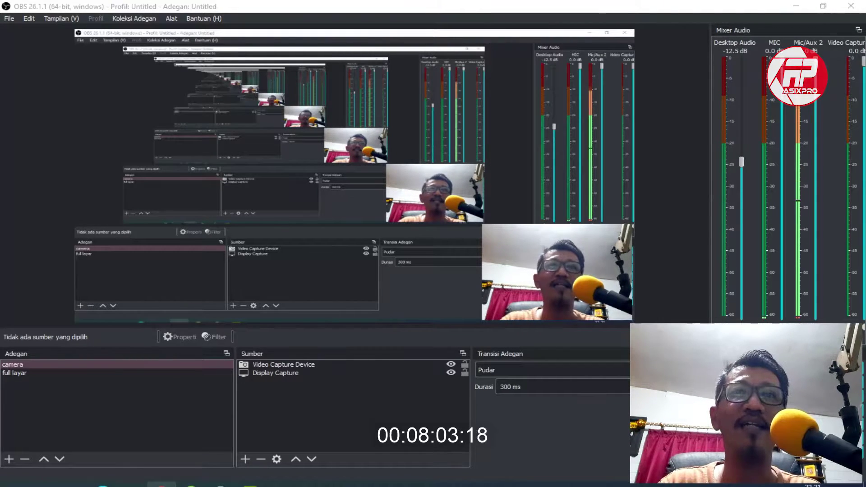
Step: Switch to Chrome, search Google for "adsense" and open the Google AdSense login result
left_click(162, 485)
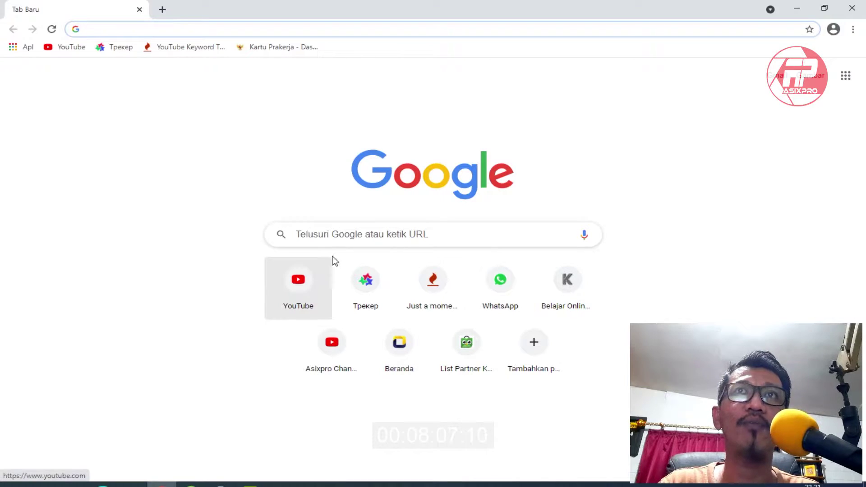
left_click(339, 239)
left_click(330, 256)
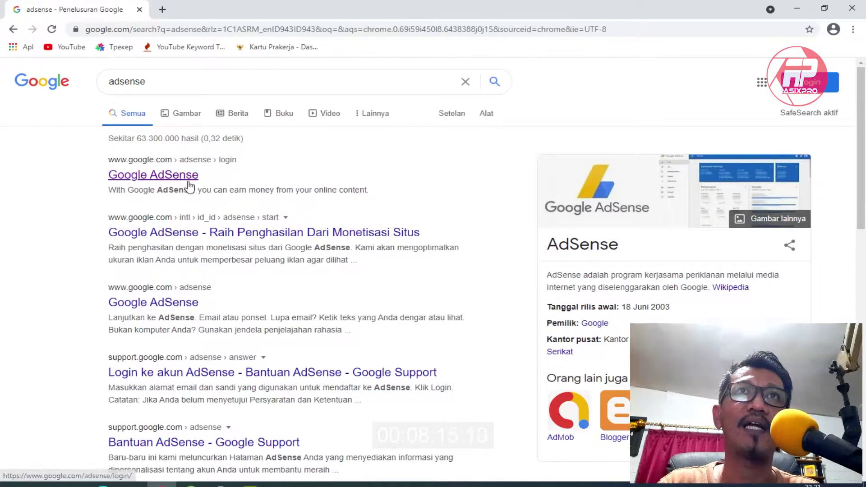
left_click(184, 180)
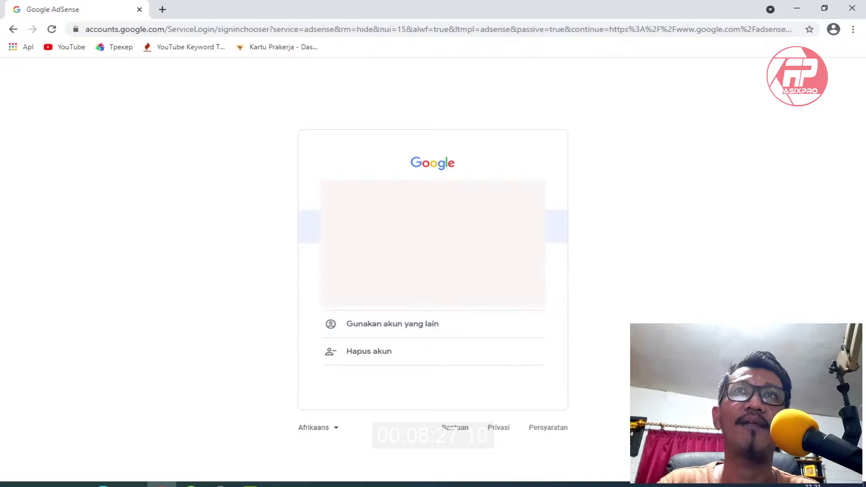
Step: Choose the saved Google account and enter the account password to sign in to AdSense
left_click(311, 226)
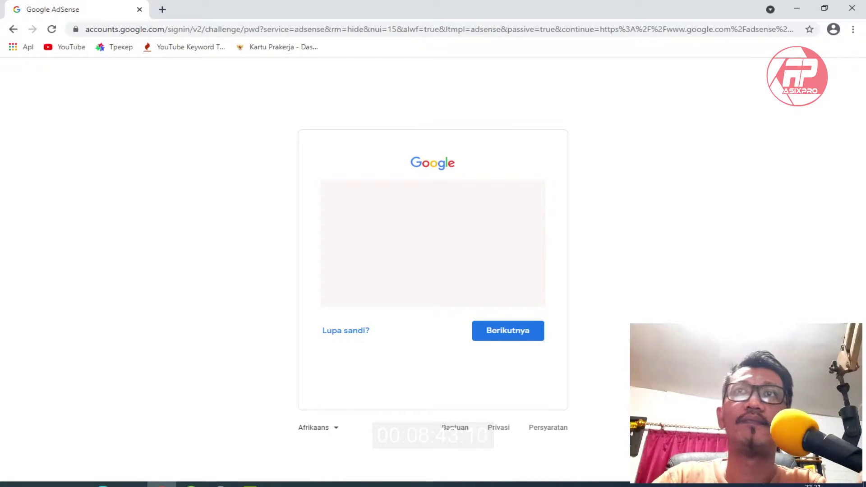
left_click(495, 341)
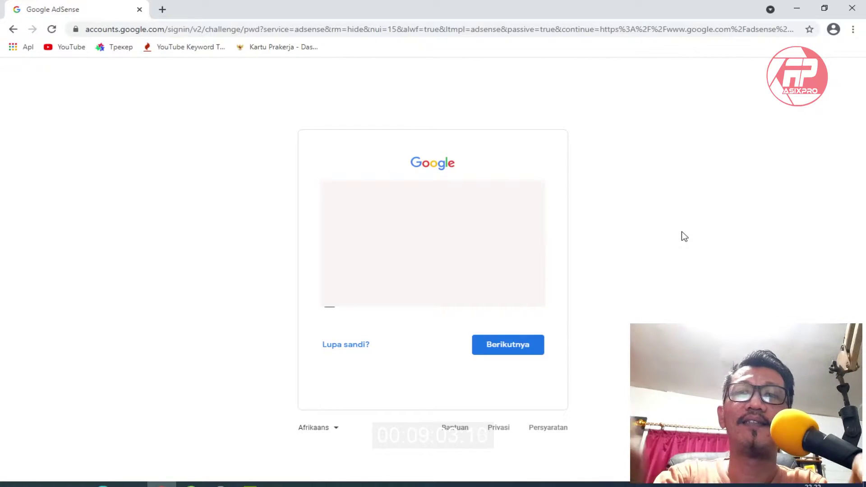
key("Return")
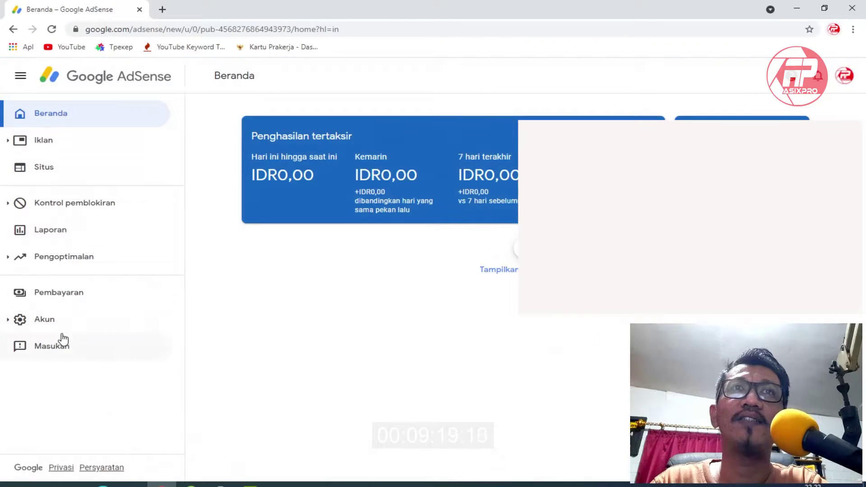
Step: Go to Pembayaran and open the management page for the payment settings (Kelola Setelan)
left_click(78, 294)
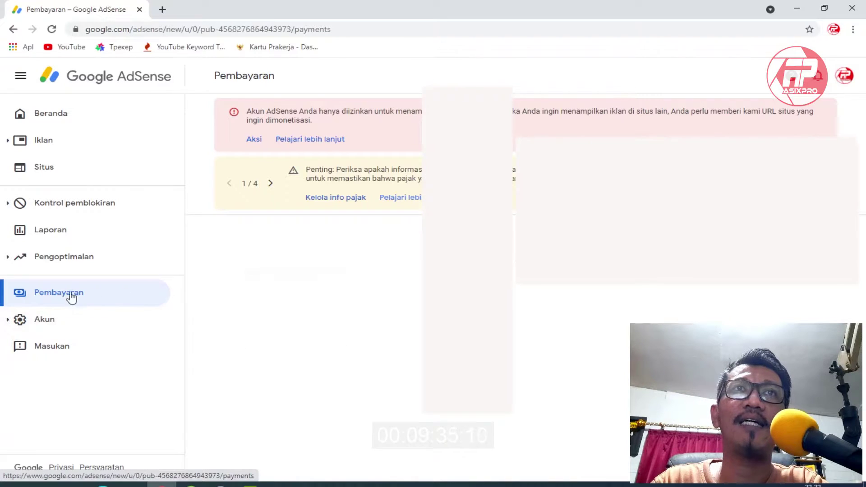
scroll(339, 391, "down", 5)
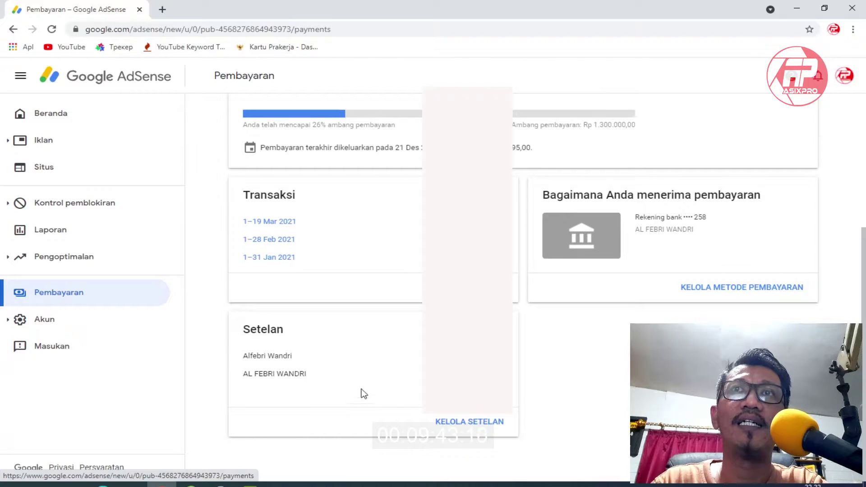
left_click(471, 423)
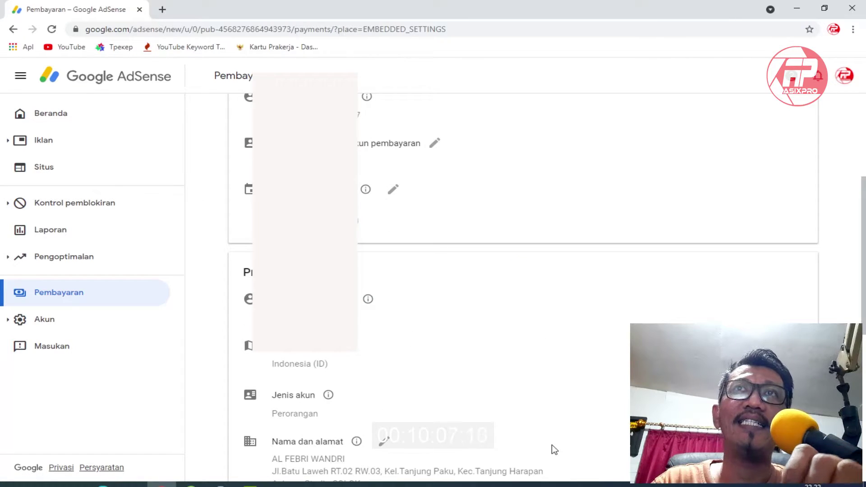
Step: Open the Info pajak Amerika Serikat entry of the payment profile for editing
scroll(463, 404, "up", 3)
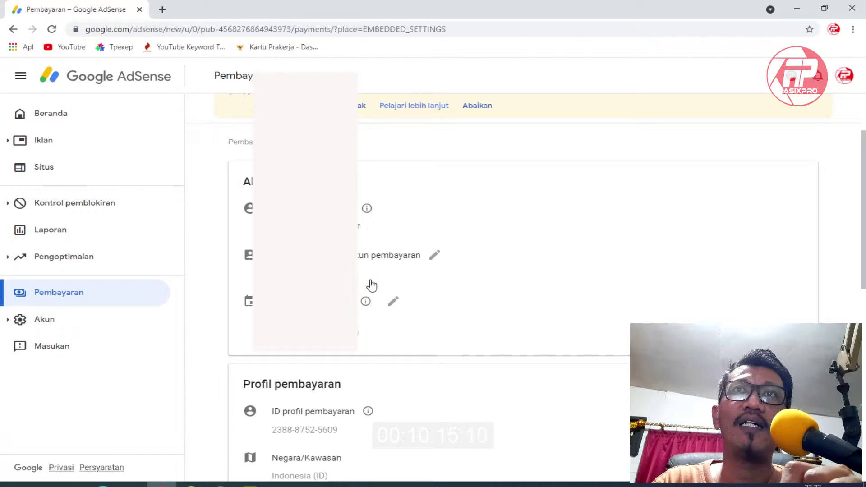
scroll(430, 316, "down", 6)
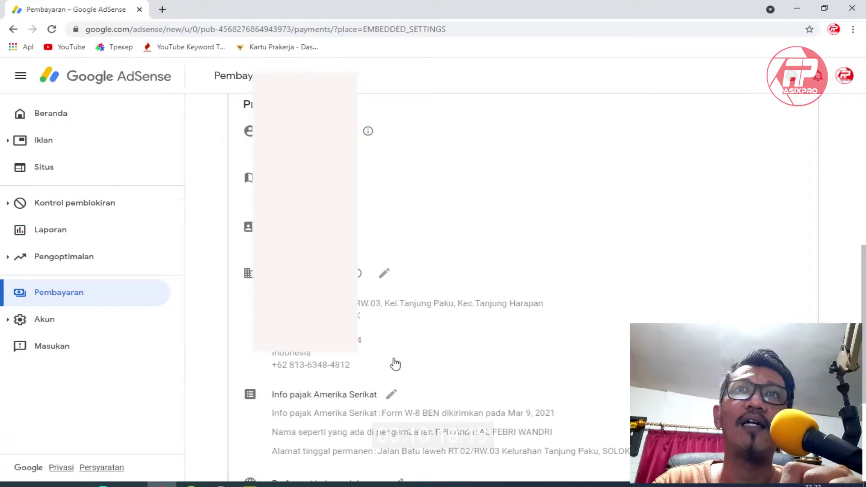
scroll(411, 301, "down", 4)
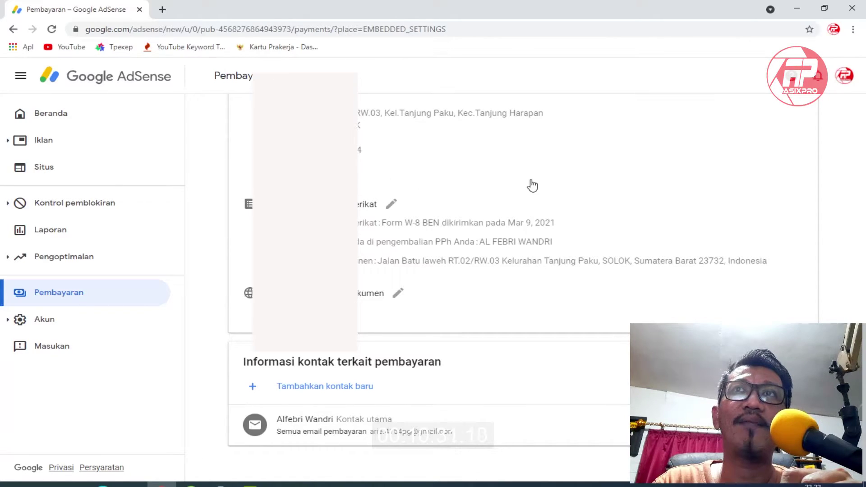
left_click(390, 207)
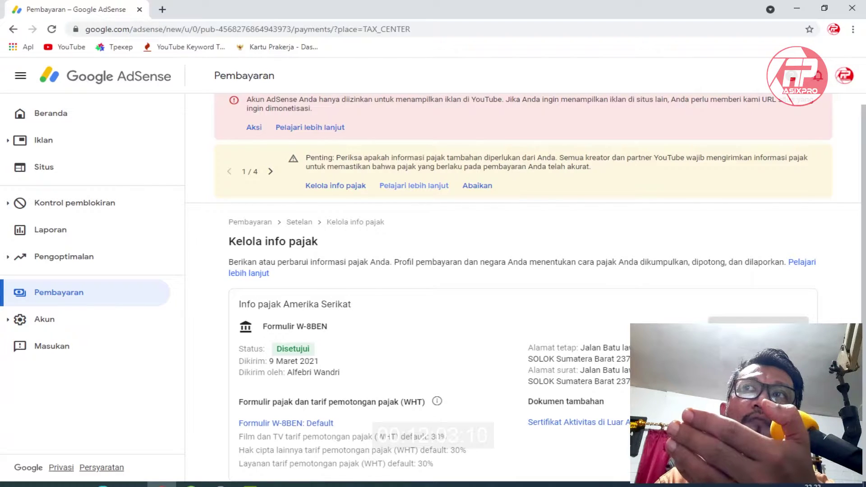
Step: Start a new US tax form, confirm replacing the submitted one, and verify the identity with the account password
left_click(759, 326)
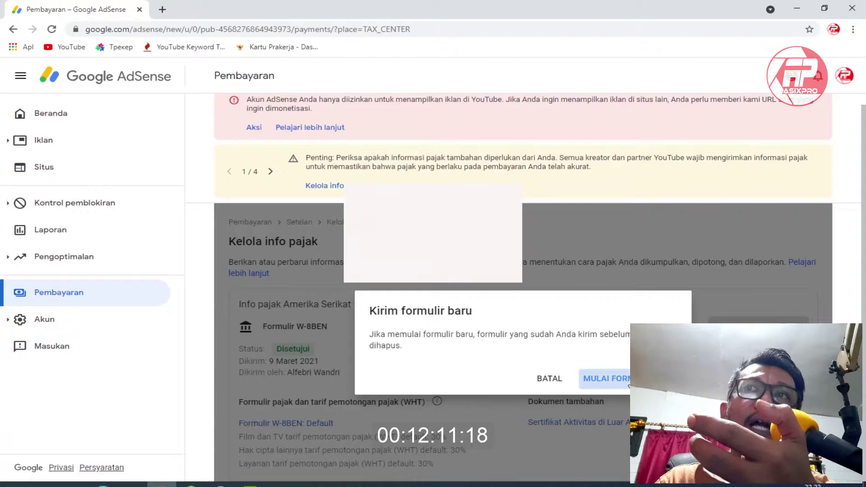
left_click(630, 385)
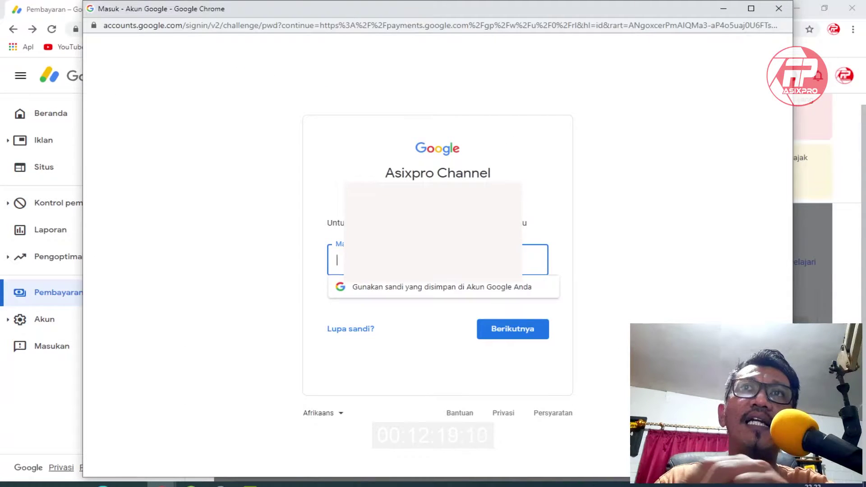
type("•")
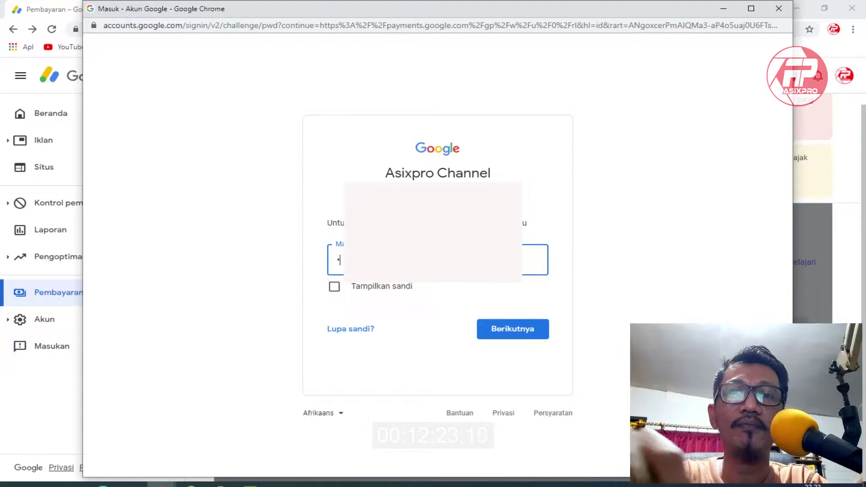
type("•")
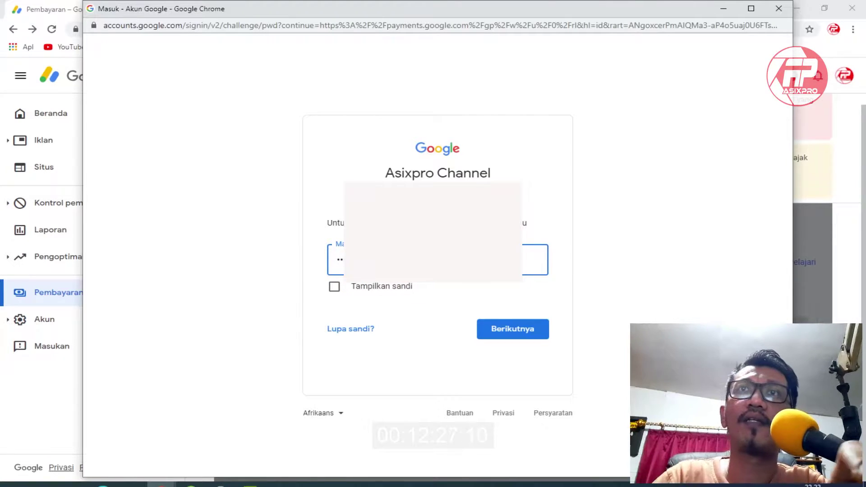
left_click(502, 331)
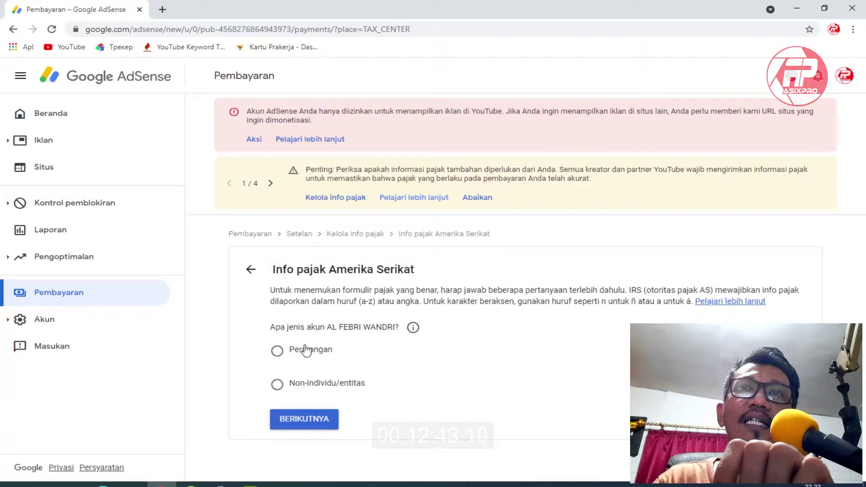
Step: Set the account type to Perorangan and answer Tidak to being a US citizen or resident
left_click(278, 353)
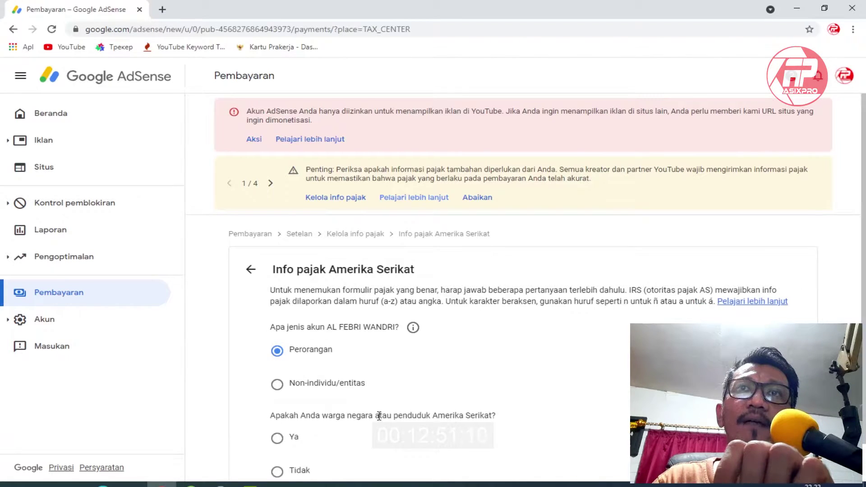
scroll(361, 415, "down", 1)
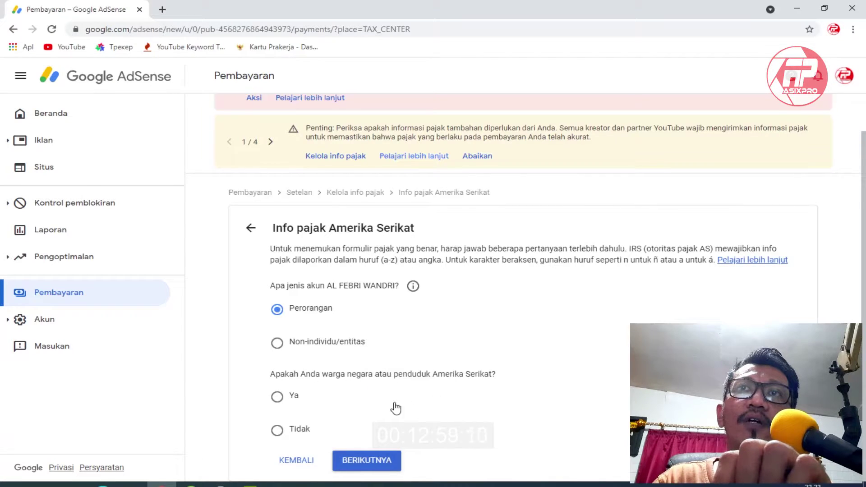
left_click(278, 433)
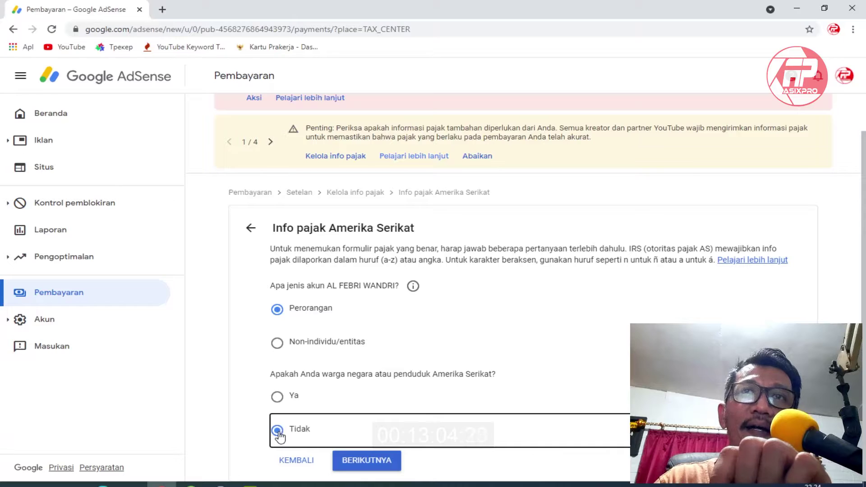
left_click(375, 463)
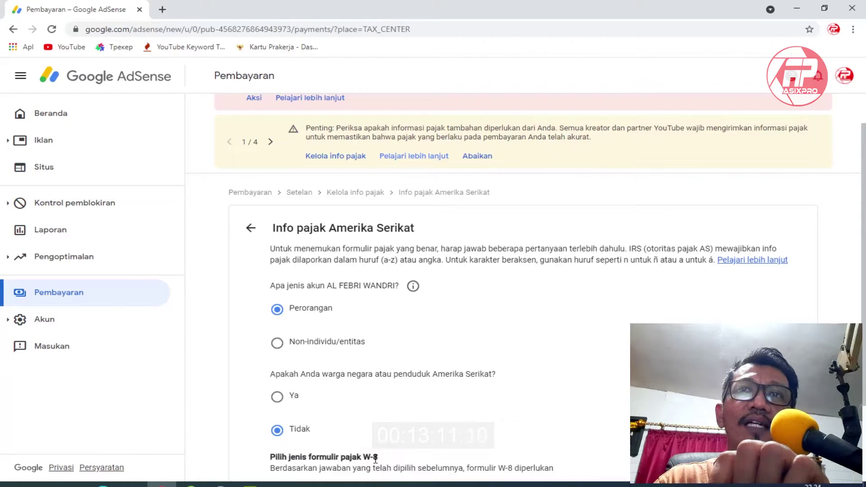
Step: Select W-8BEN as the W-8 tax form type and start the form
scroll(376, 459, "down", 2)
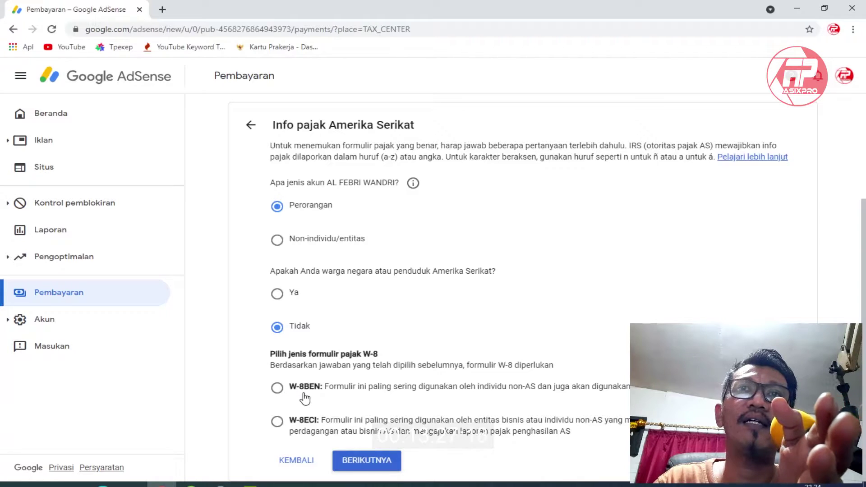
left_click(277, 392)
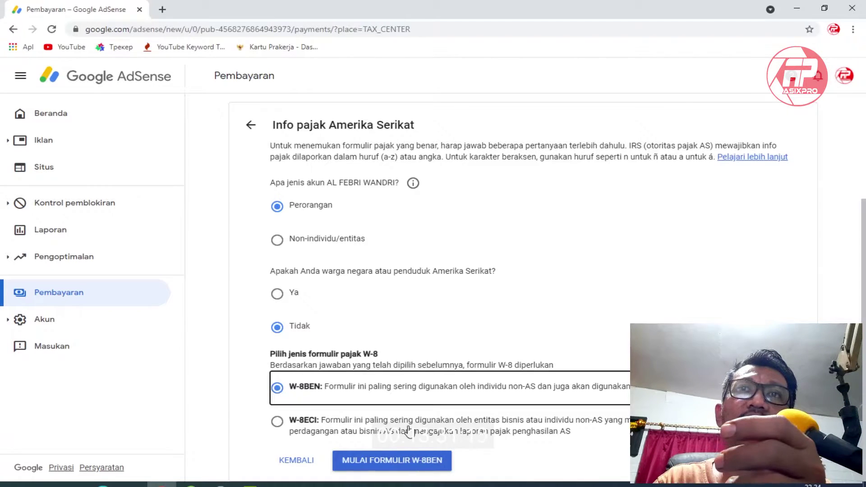
left_click(390, 466)
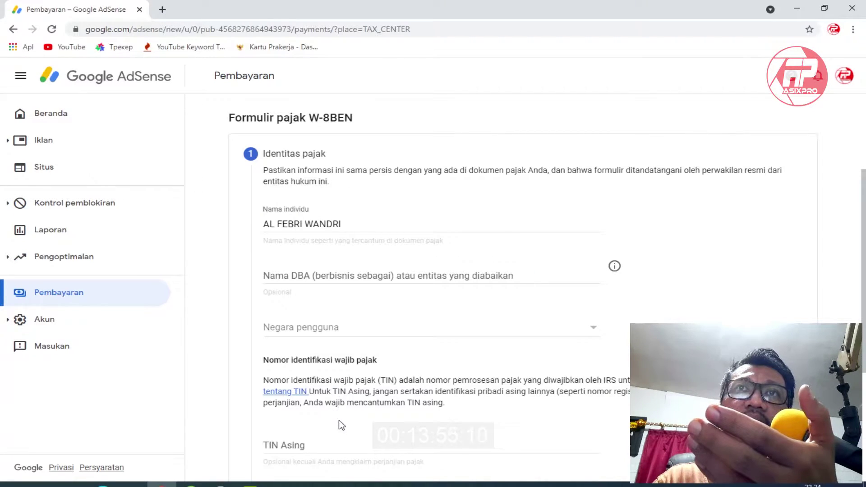
Step: Set Negara pengguna to Indonesia in the Identitas pajak section
scroll(386, 303, "down", 2)
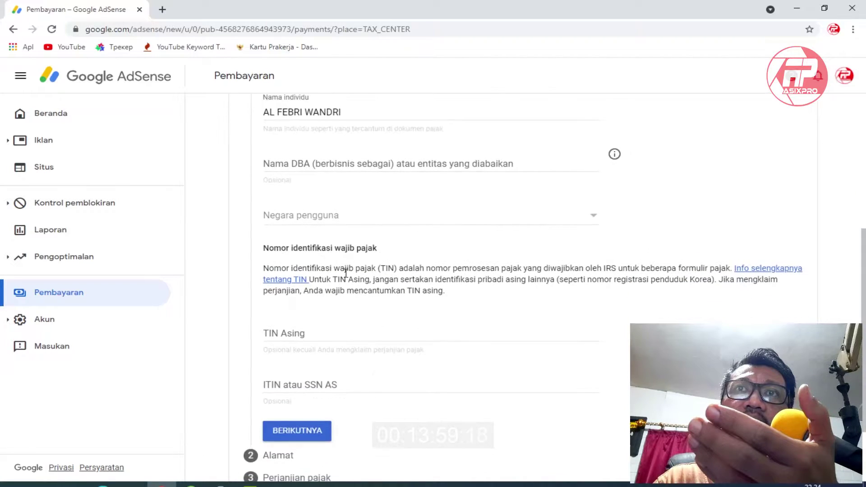
left_click(321, 221)
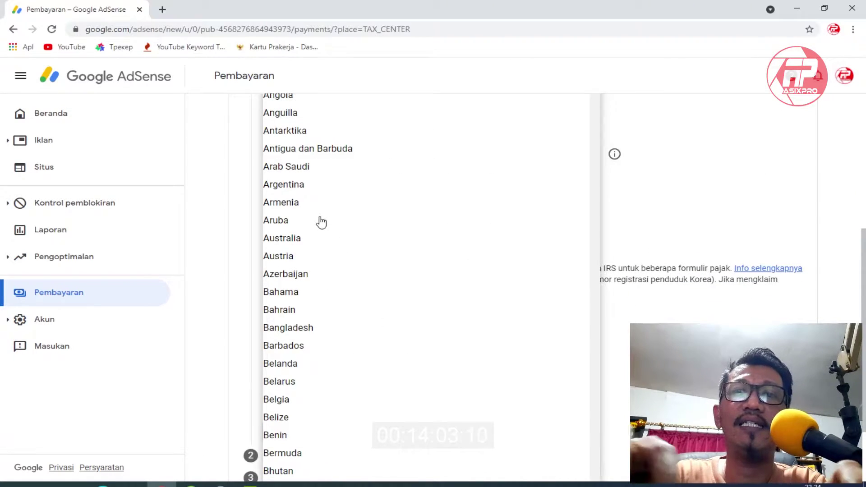
key("i")
key("Down")
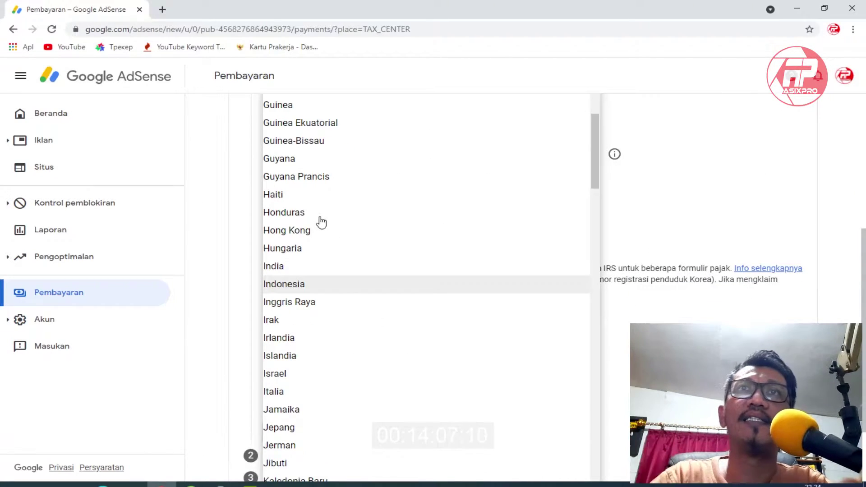
left_click(316, 289)
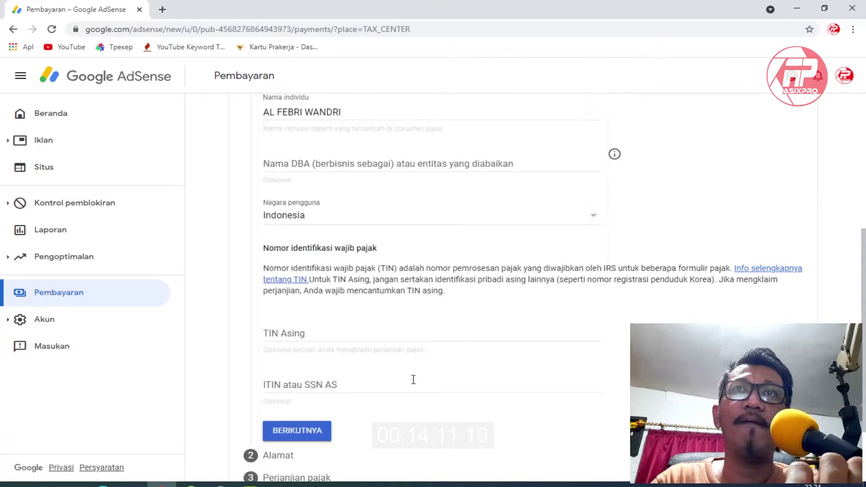
Step: Enter the foreign tax number in TIN Asing, leave ITIN atau SSN AS empty, and continue to the Alamat section
scroll(414, 380, "down", 2)
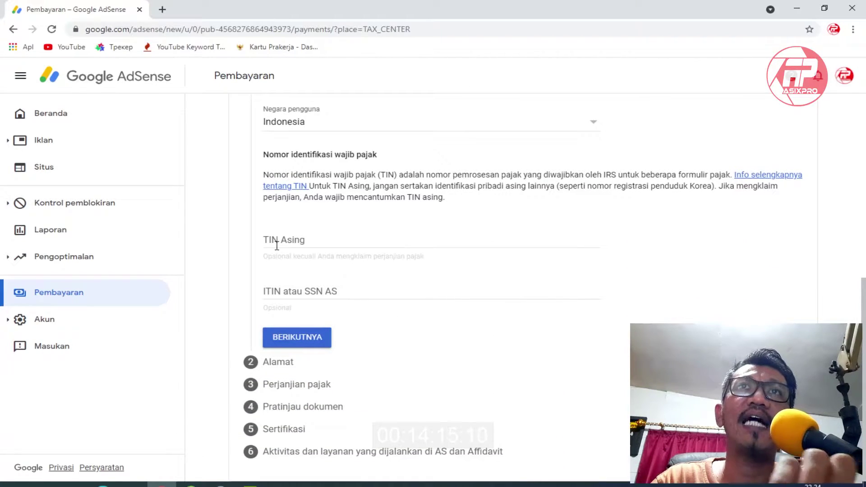
left_click(326, 240)
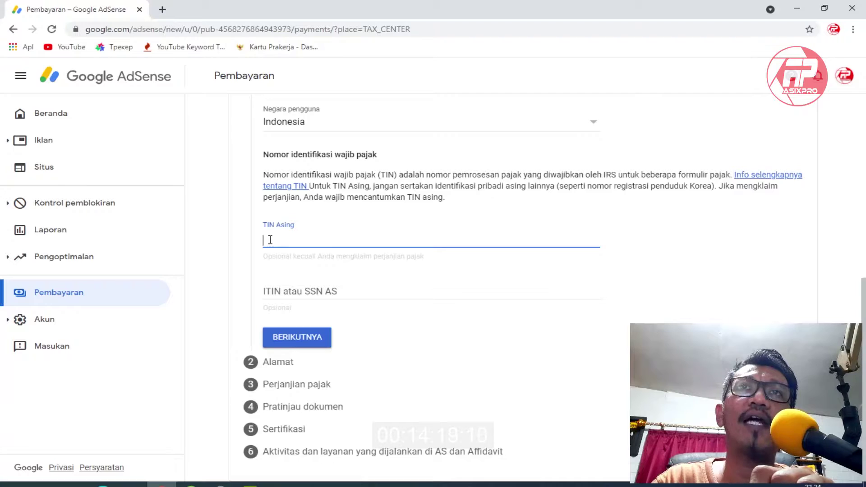
scroll(337, 270, "up", 1)
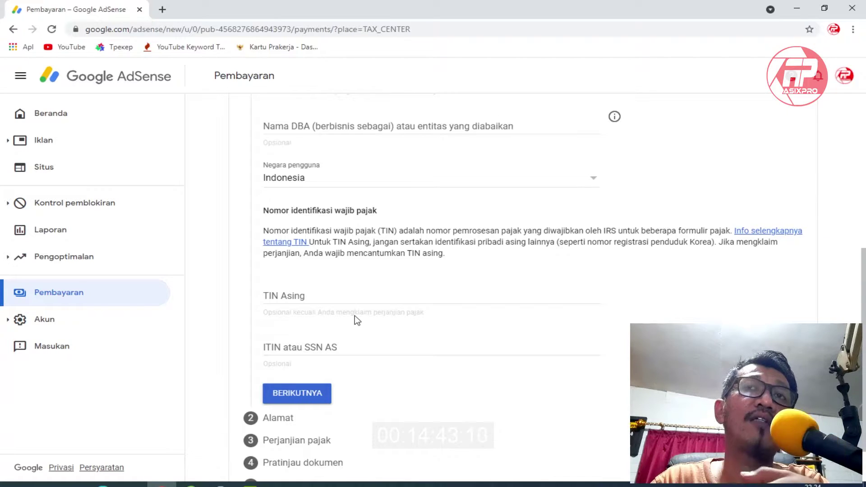
left_click(335, 301)
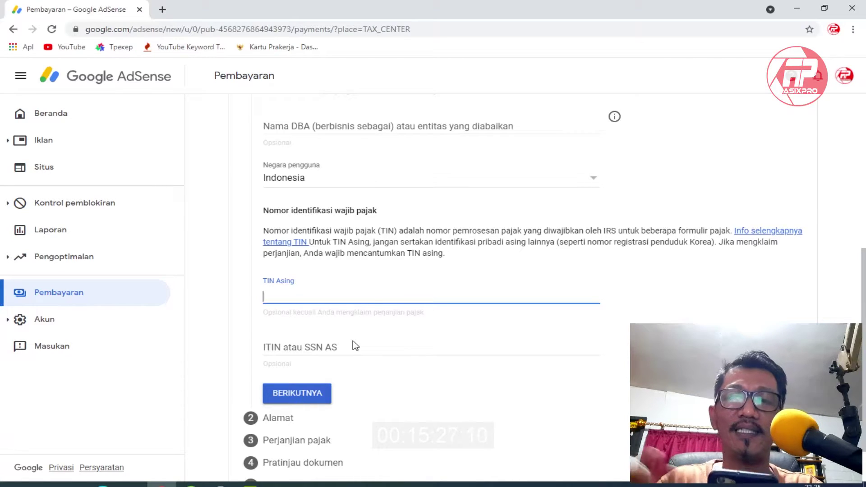
key("ctrl+v")
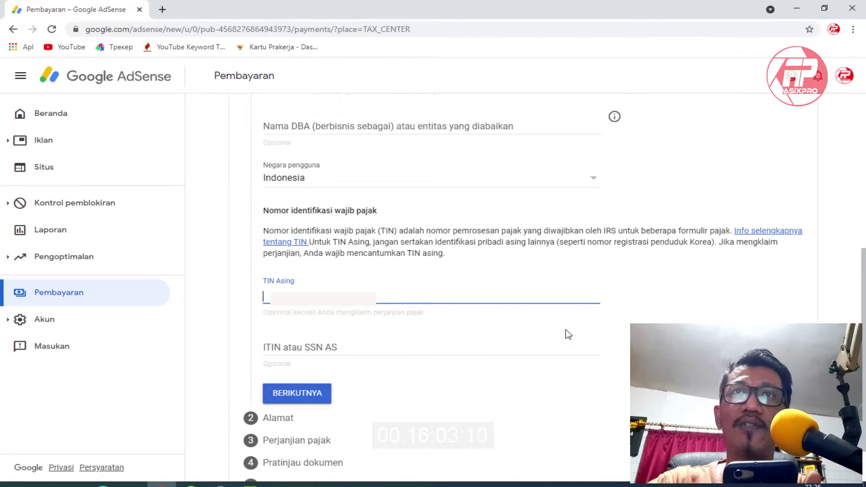
type("4")
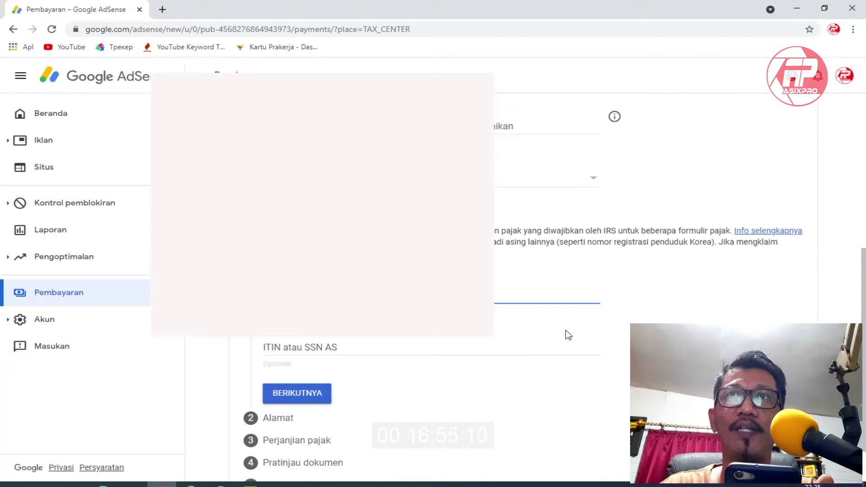
scroll(477, 409, "down", 1)
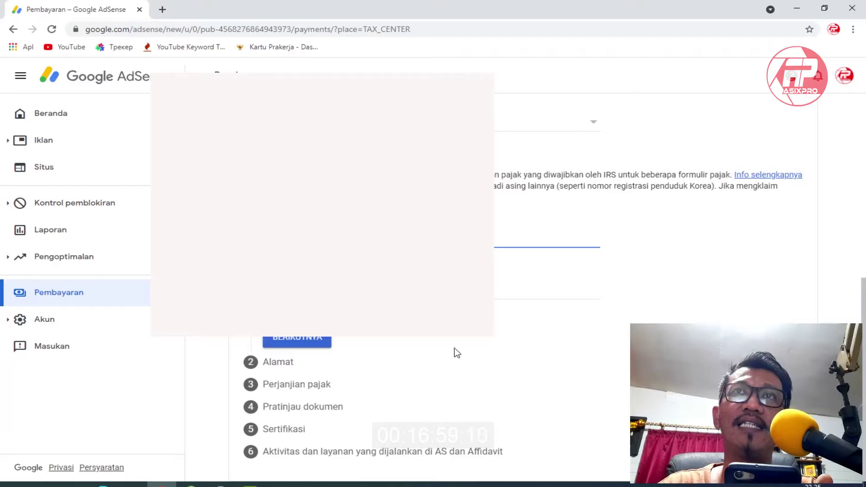
left_click(324, 344)
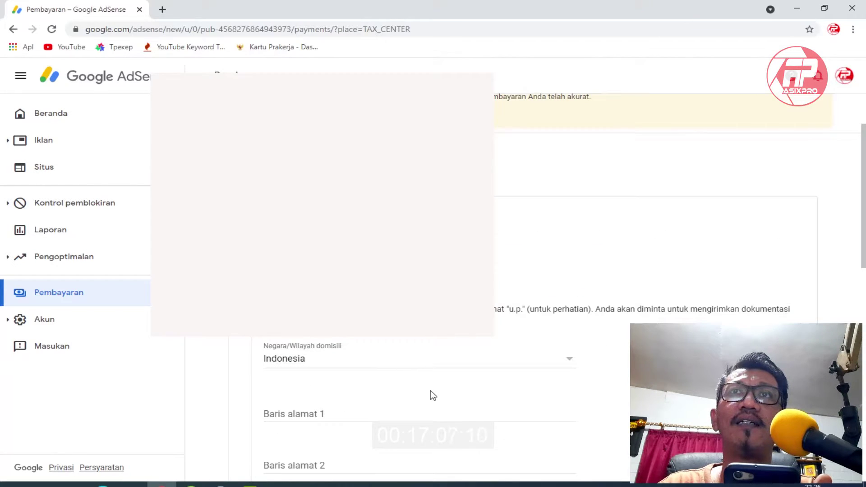
Step: Examine the residence and mailing address fields in the Alamat section, including the effect of the same-mailing-address option
scroll(431, 391, "down", 2)
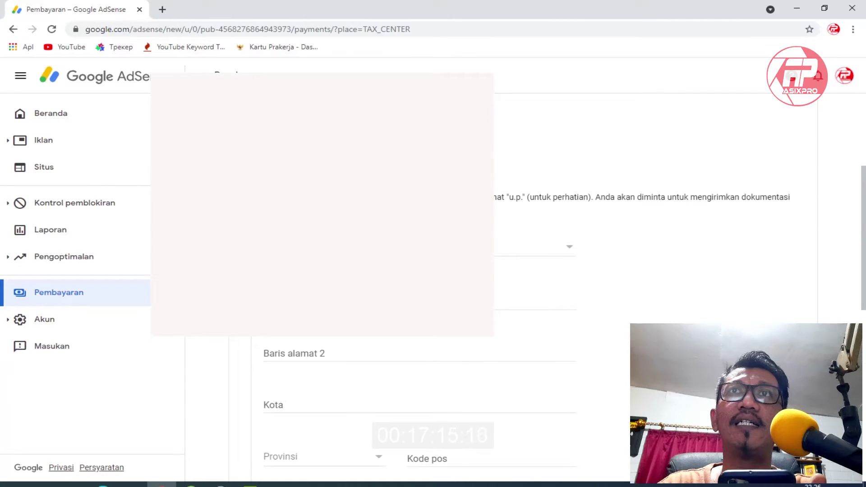
scroll(431, 391, "down", 1)
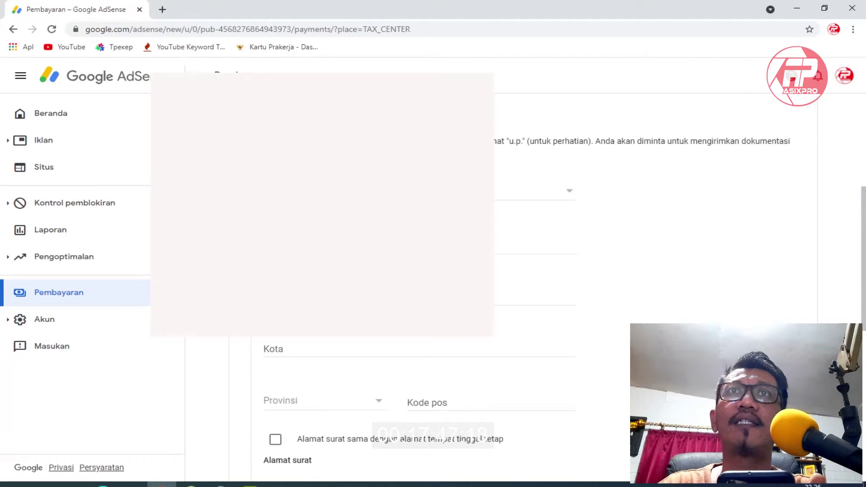
scroll(419, 271, "down", 4)
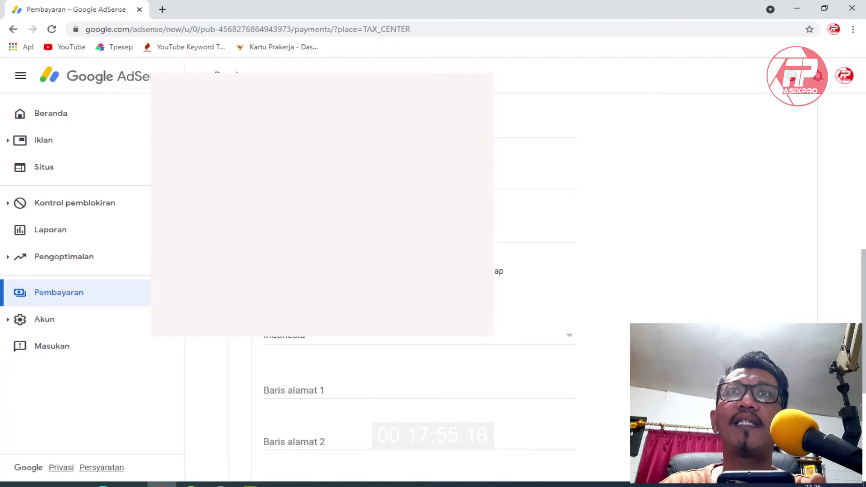
left_click(269, 271)
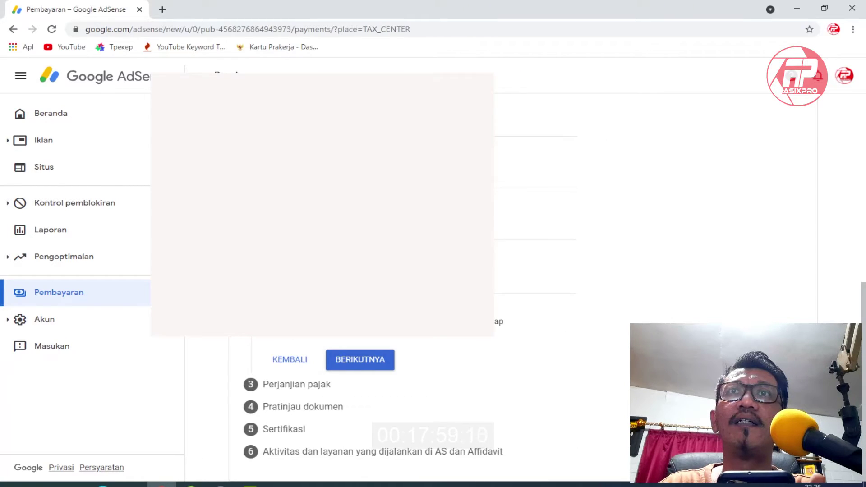
scroll(420, 271, "up", 4)
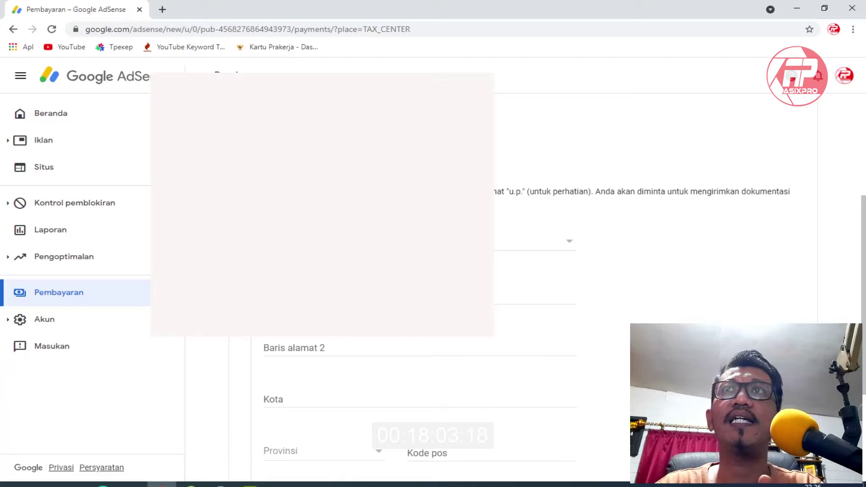
scroll(420, 271, "down", 4)
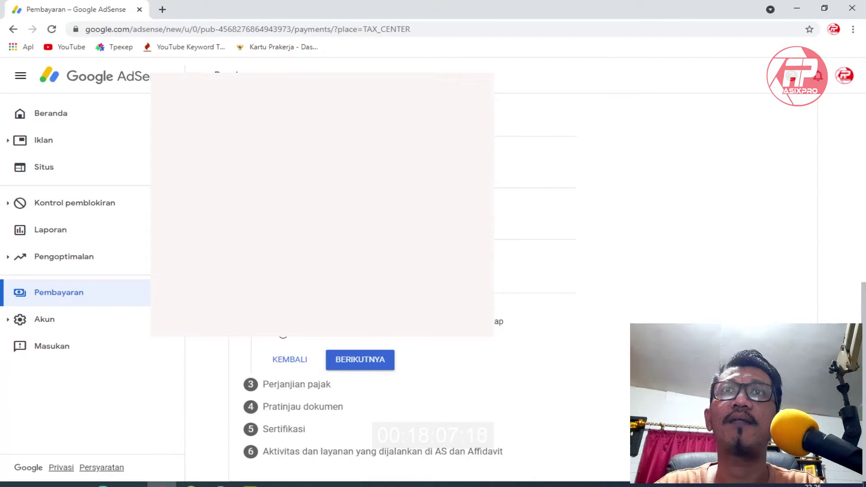
scroll(345, 356, "up", 6)
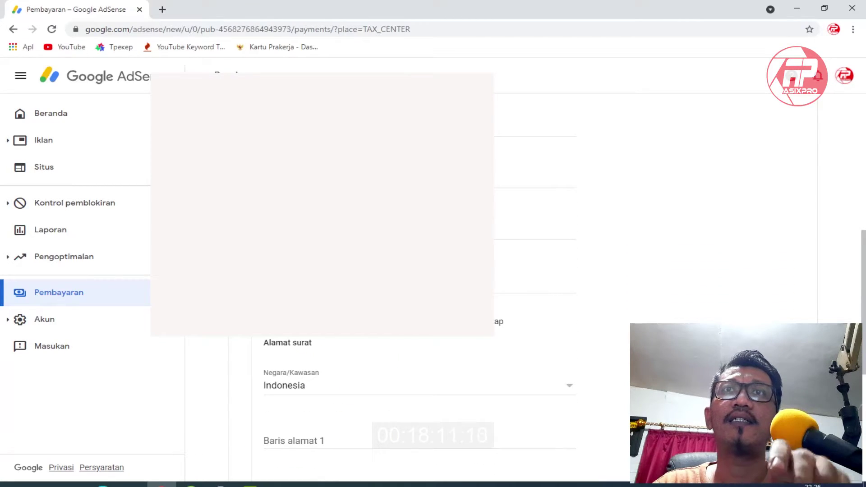
scroll(345, 356, "down", 3)
scroll(345, 356, "down", 2)
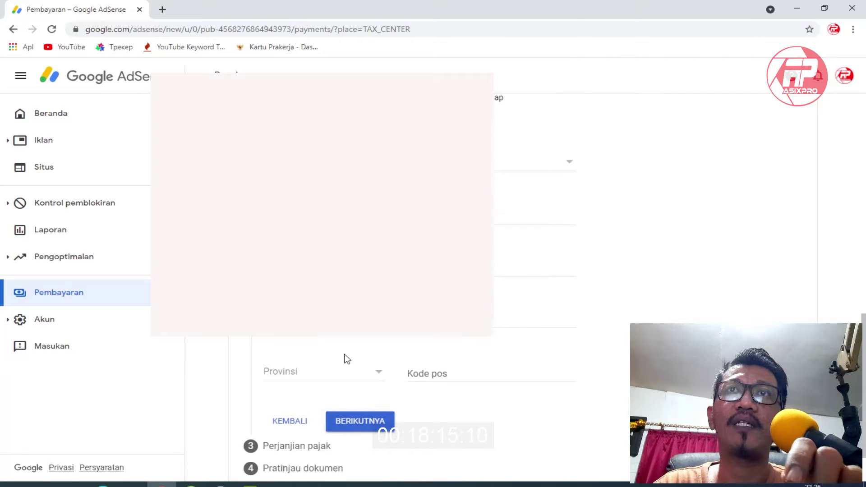
scroll(347, 356, "up", 8)
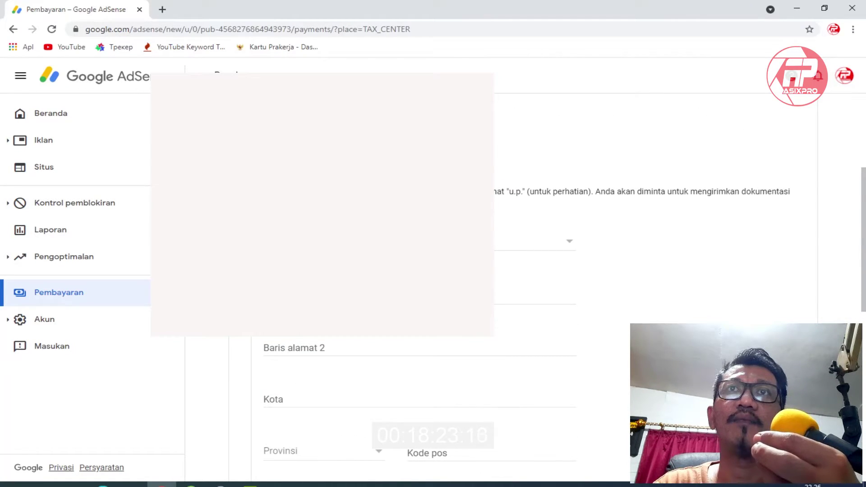
Step: Fill in Baris alamat 1 with the street address and Baris alamat 2 with the capitalized studio name and location
left_click(347, 296)
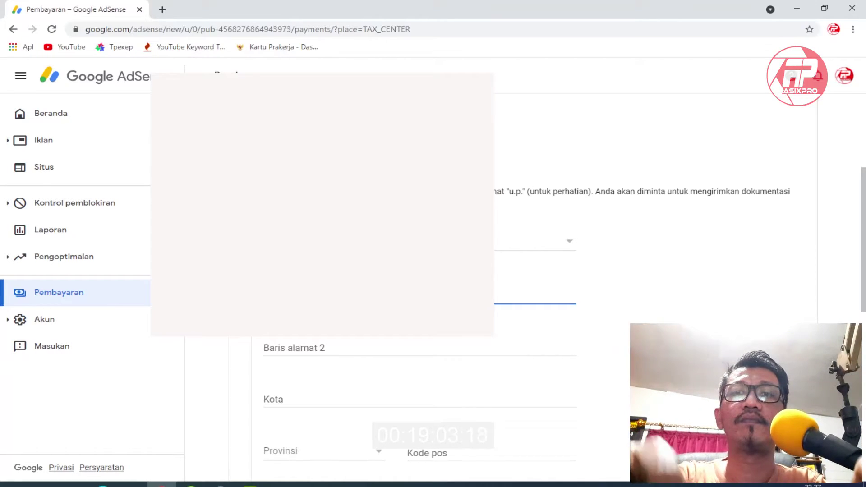
left_click(321, 348)
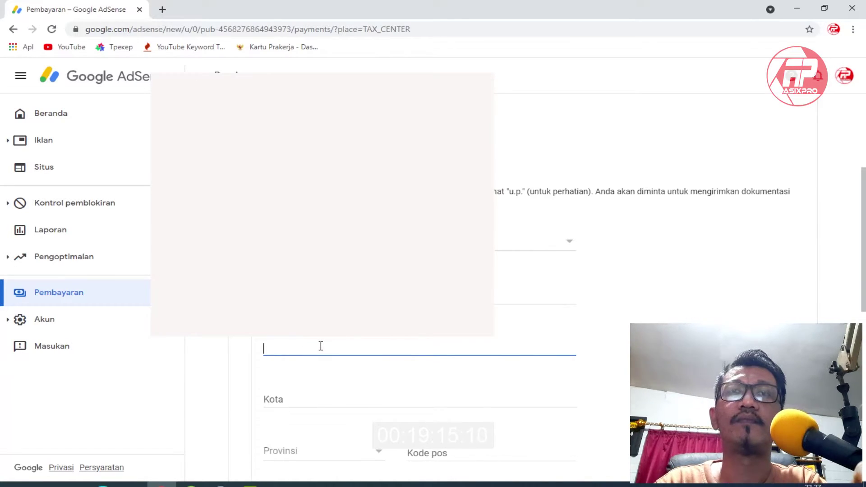
type("asixpro")
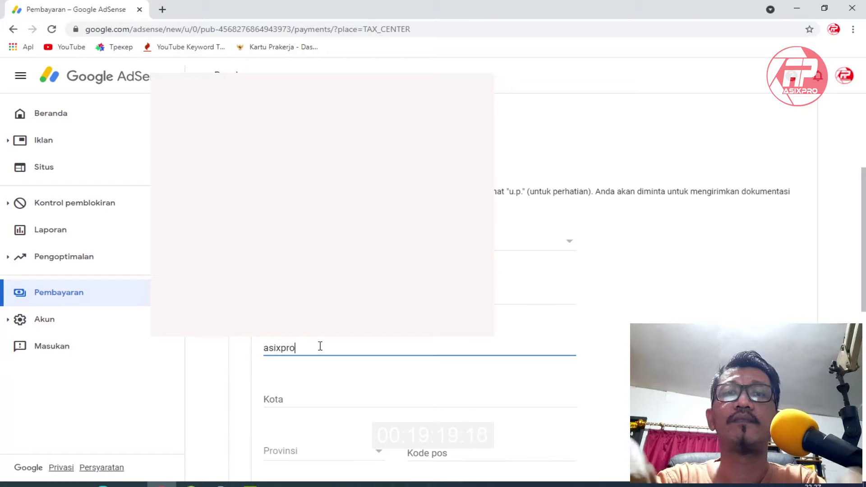
type(" Studio Solok")
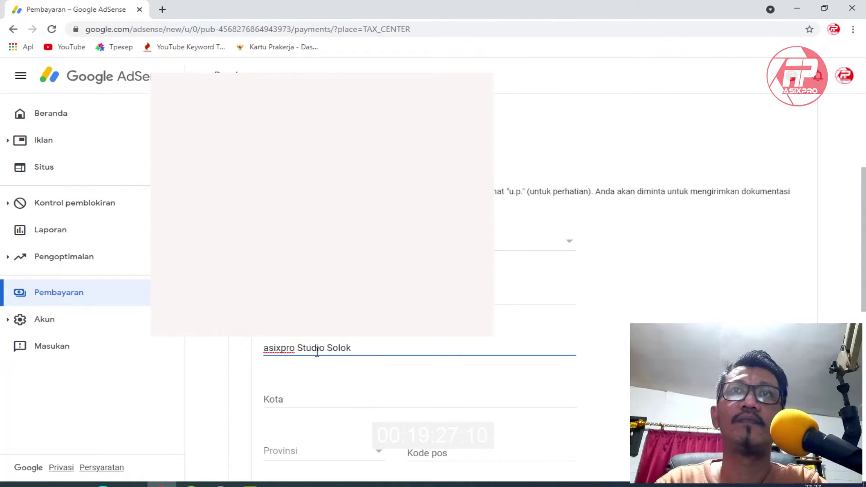
left_click(267, 349)
key("BackSpace")
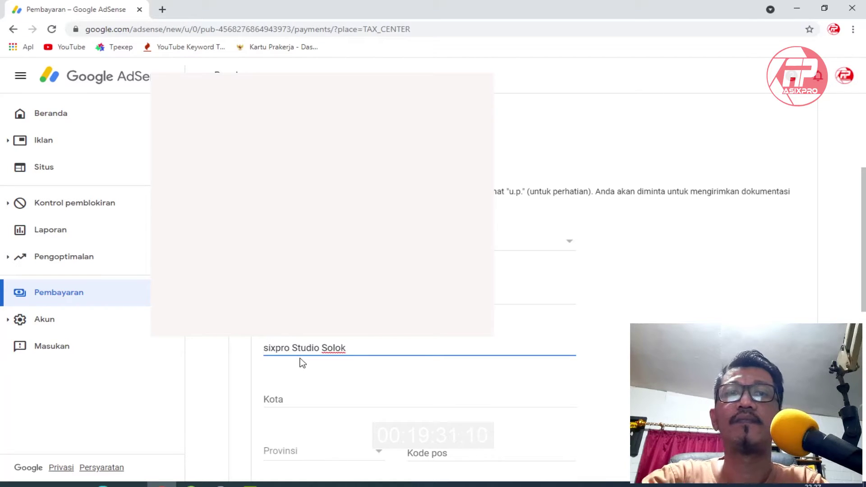
type("A")
scroll(328, 373, "down", 3)
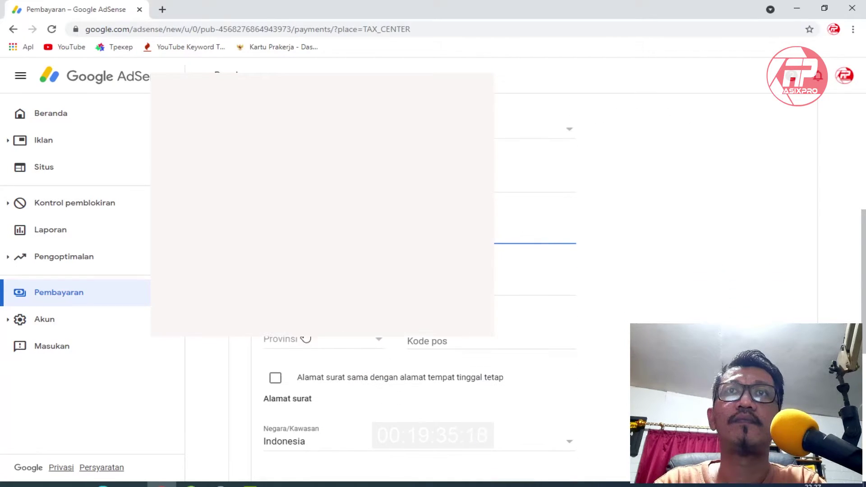
Step: Complete the residence address with the city in Kota, the matching Provinsi, and the postal code in Kode pos
key("Tab")
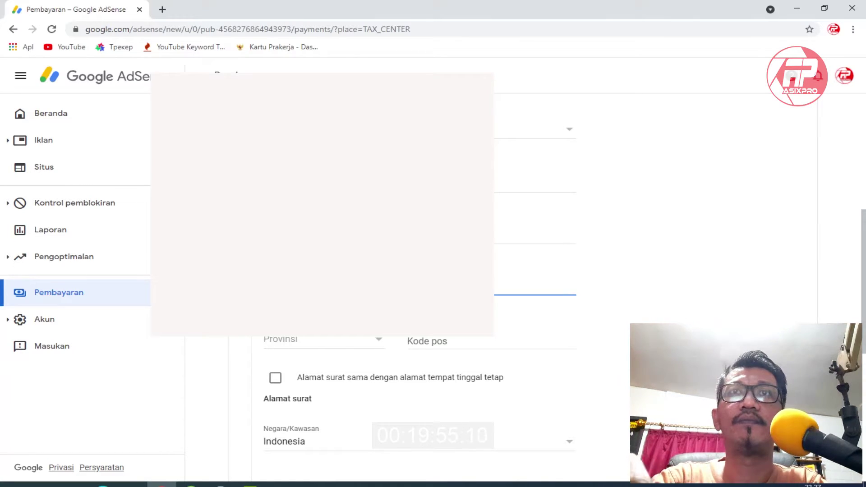
left_click(321, 343)
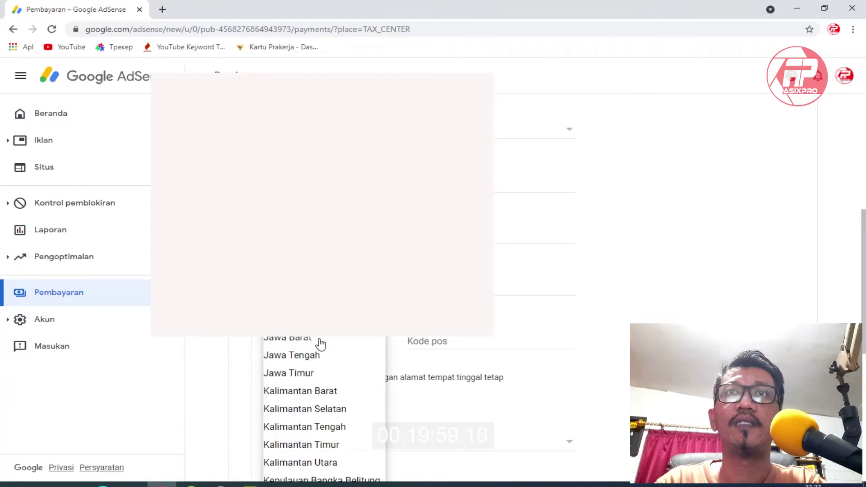
scroll(323, 374, "down", 5)
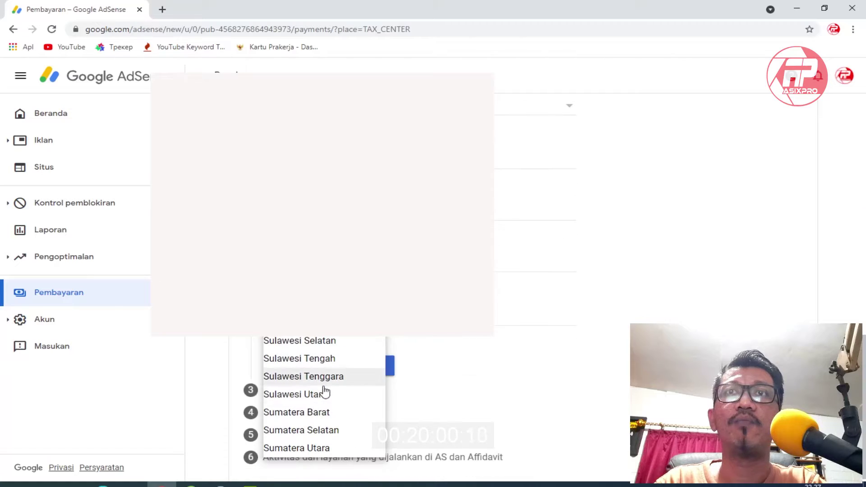
left_click(330, 413)
left_click(325, 288)
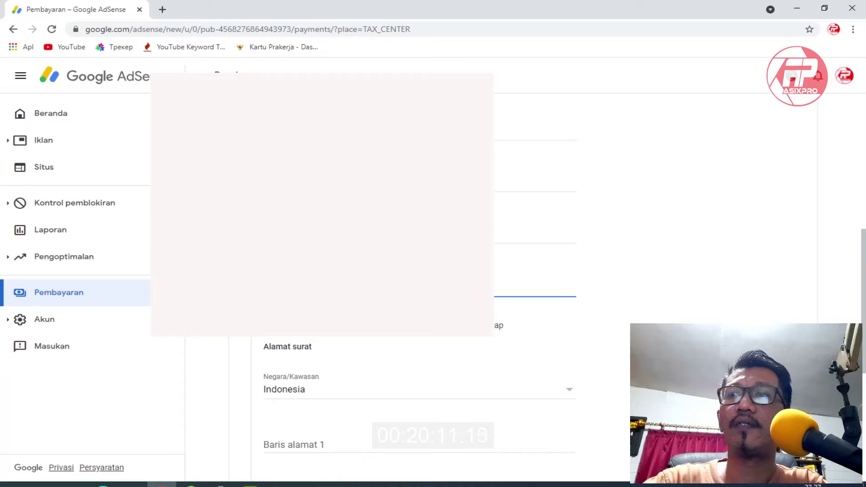
scroll(532, 279, "up", 1)
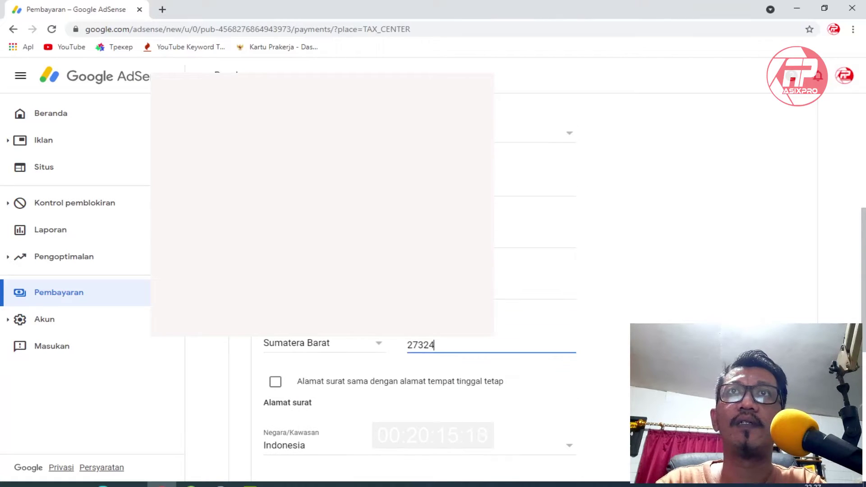
Step: Append the district (Kec.) to the residence address's Baris alamat 1 and mark the mailing address as the same as the permanent residence address
scroll(533, 280, "down", 5)
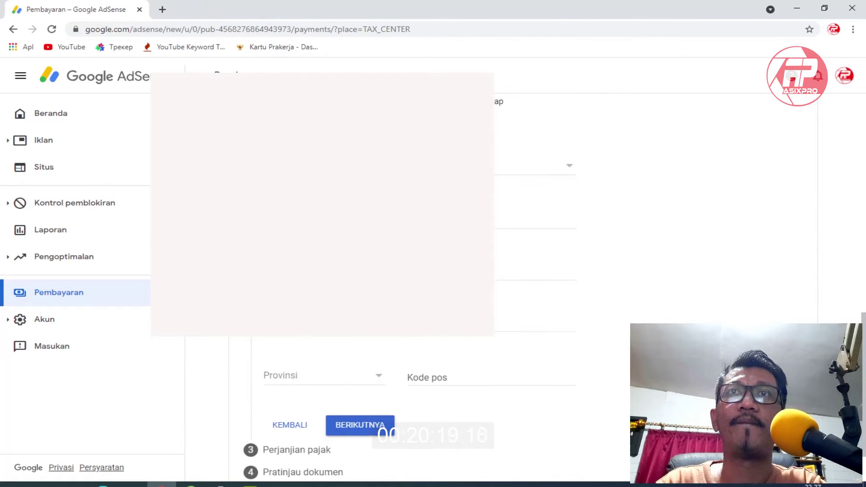
scroll(533, 280, "up", 4)
left_click(498, 130)
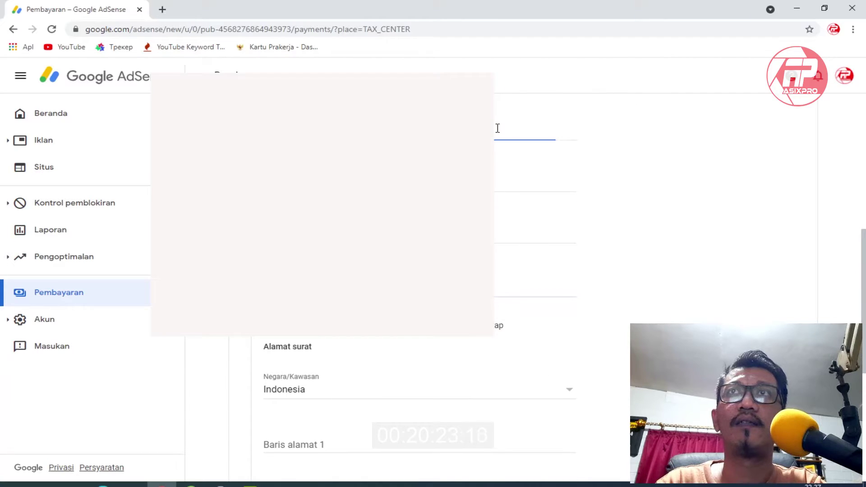
type("e")
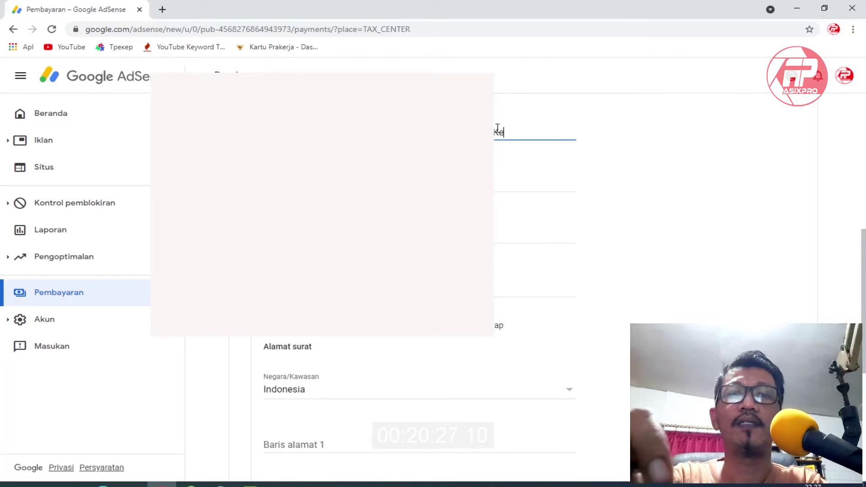
type("c. Tanjng")
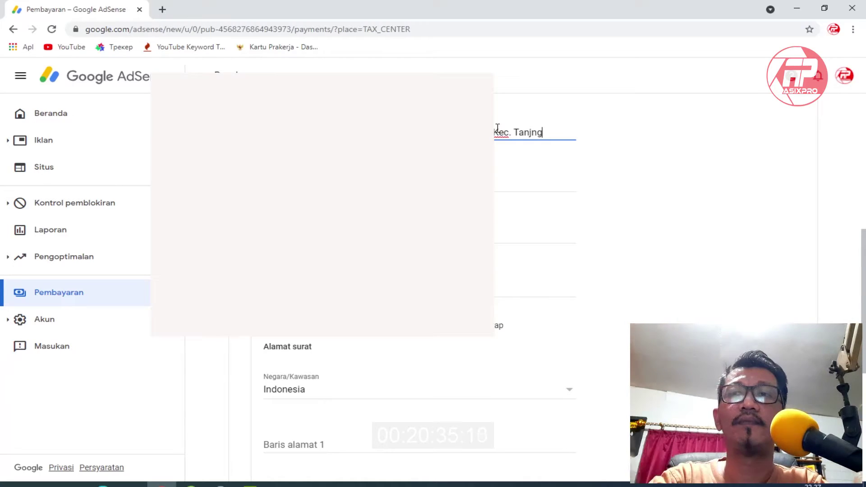
key("BackSpace")
key("BackSpace")
type("ung Harapan")
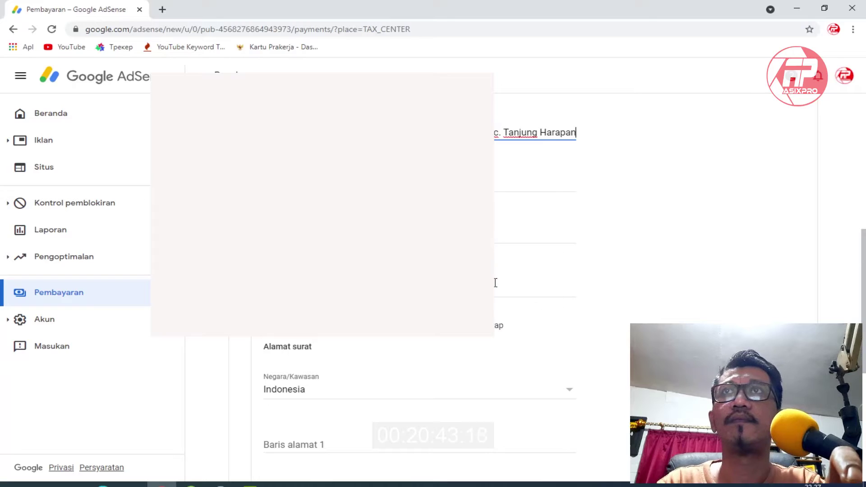
scroll(387, 344, "down", 4)
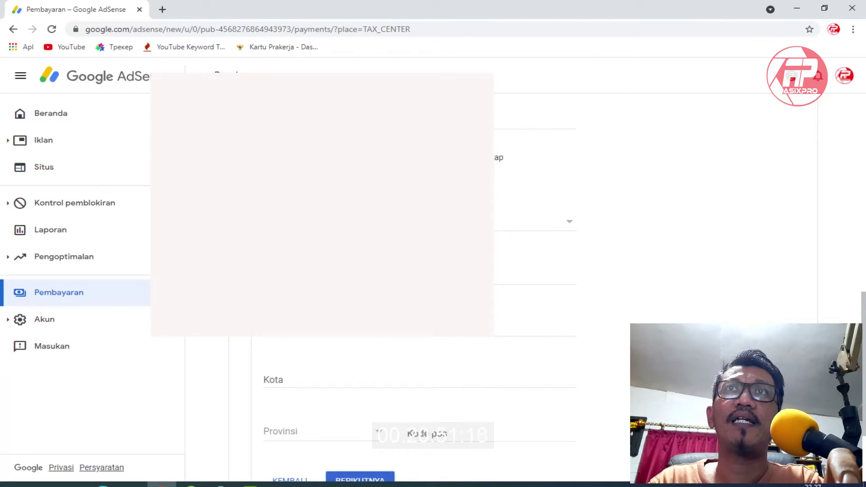
left_click(268, 158)
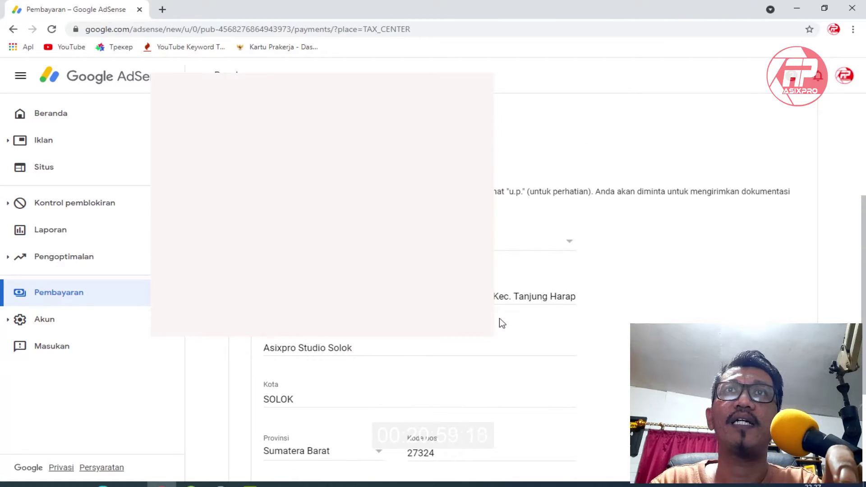
Step: Continue to Perjanjian pajak and answer Ya to claiming a reduced treaty rate as a resident of Indonesia
scroll(502, 323, "down", 4)
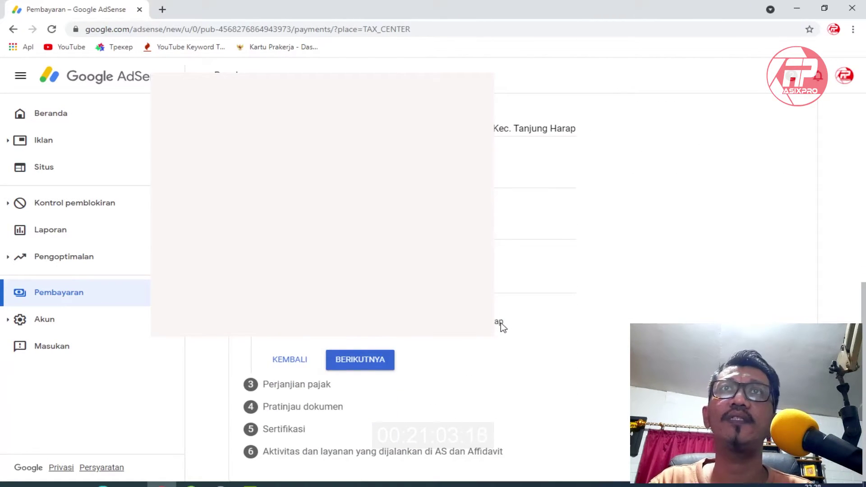
left_click(362, 366)
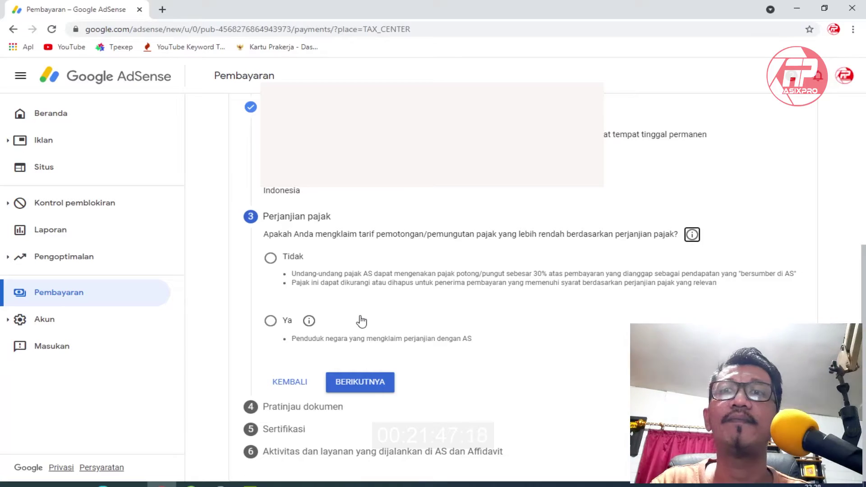
left_click(271, 258)
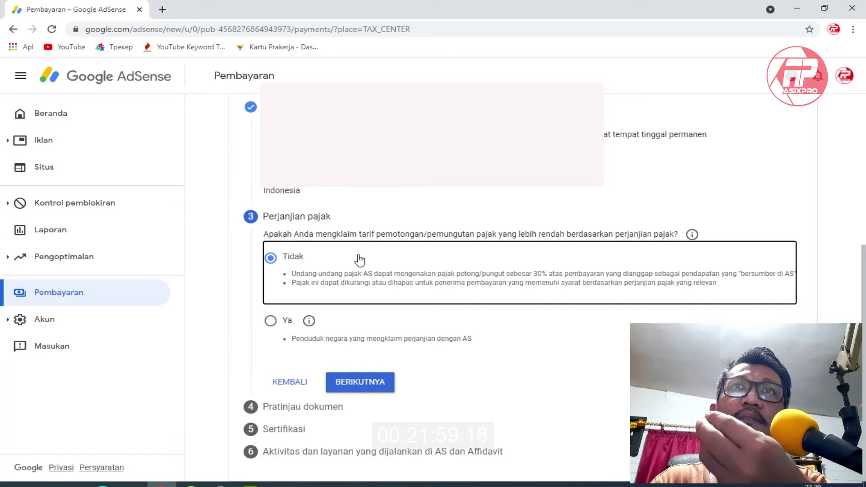
left_click(271, 322)
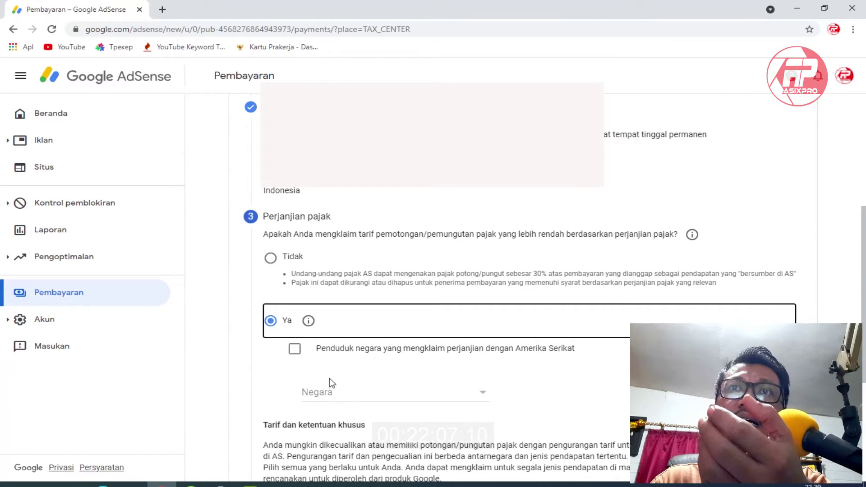
left_click(342, 400)
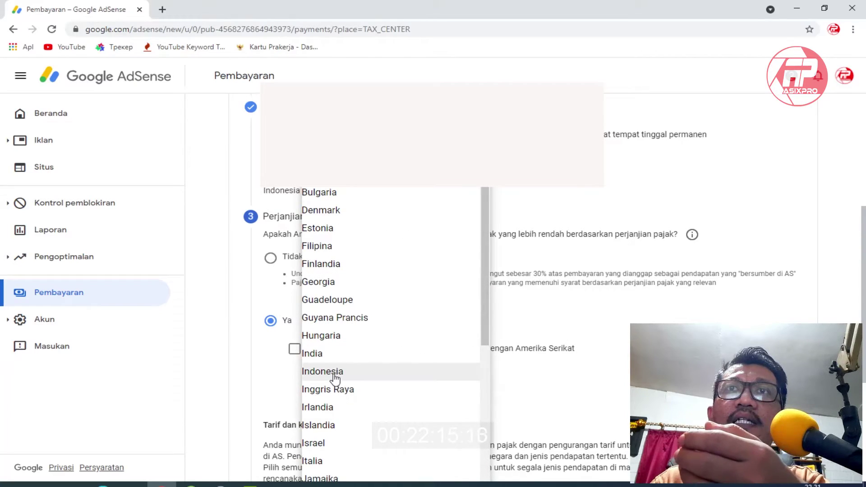
left_click(336, 372)
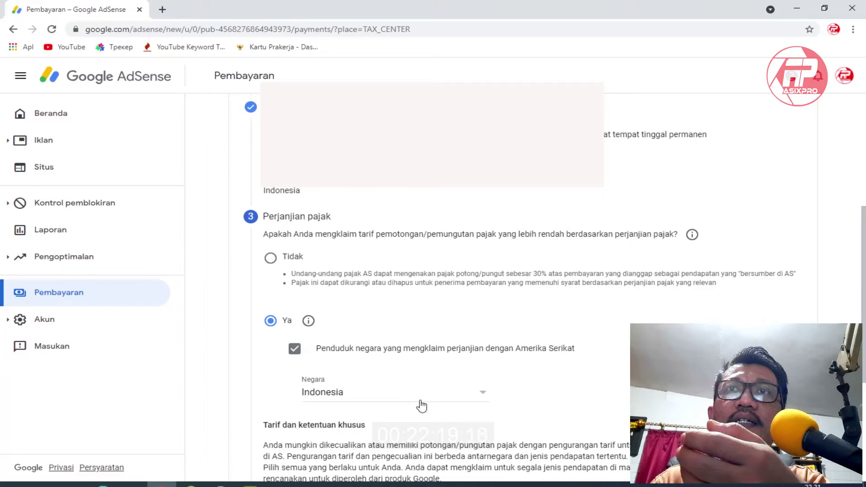
Step: Claim the special rate for Layanan (AdSense) with Pasal 8 ayat 1 and 0% (pengurangan tarif), and certify the treaty eligibility reason
scroll(420, 404, "down", 4)
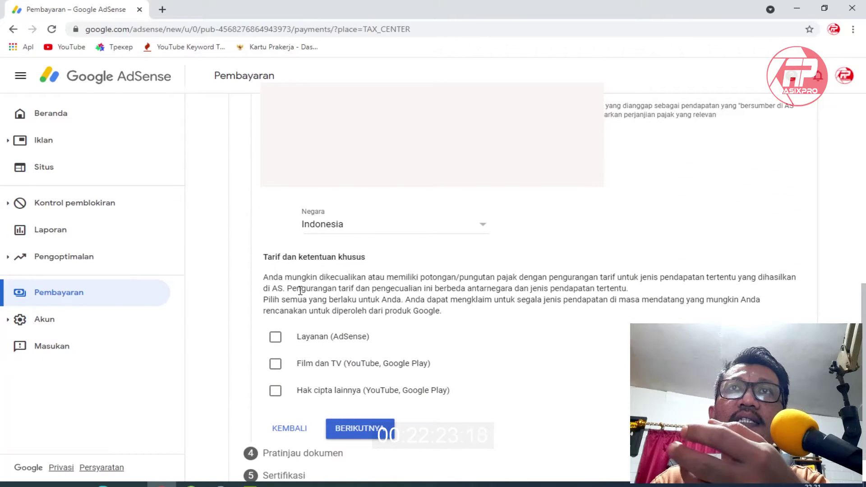
left_click(275, 340)
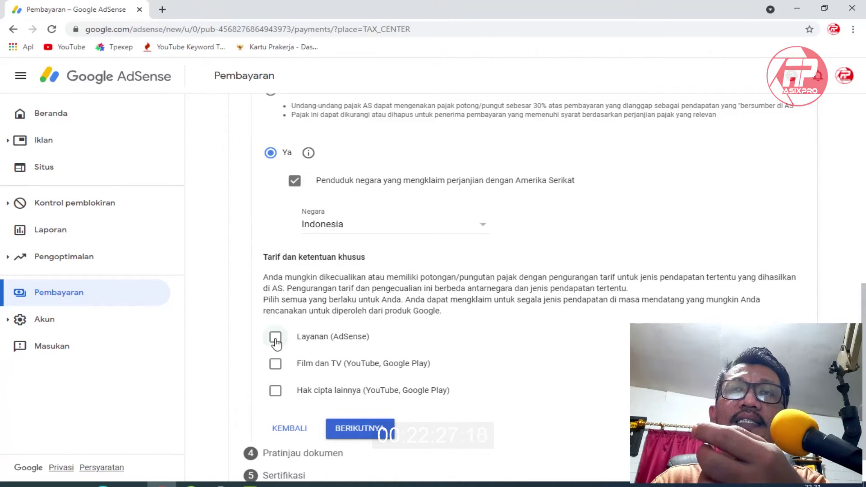
left_click(332, 382)
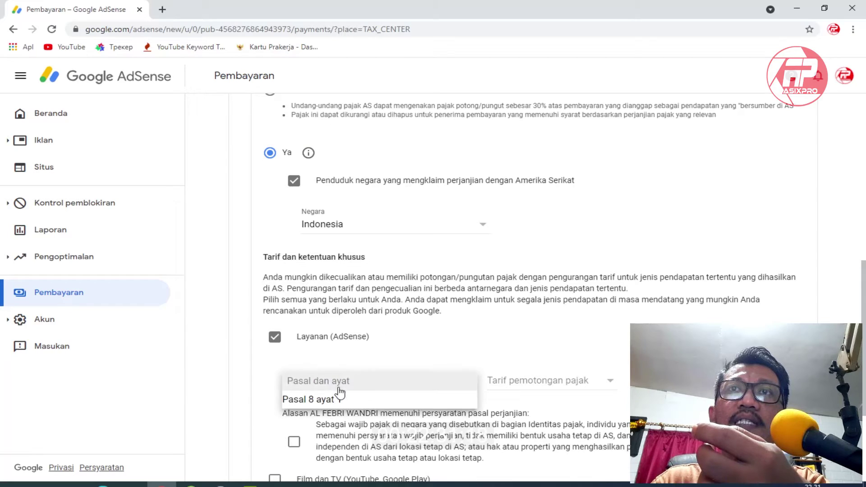
left_click(343, 400)
left_click(528, 384)
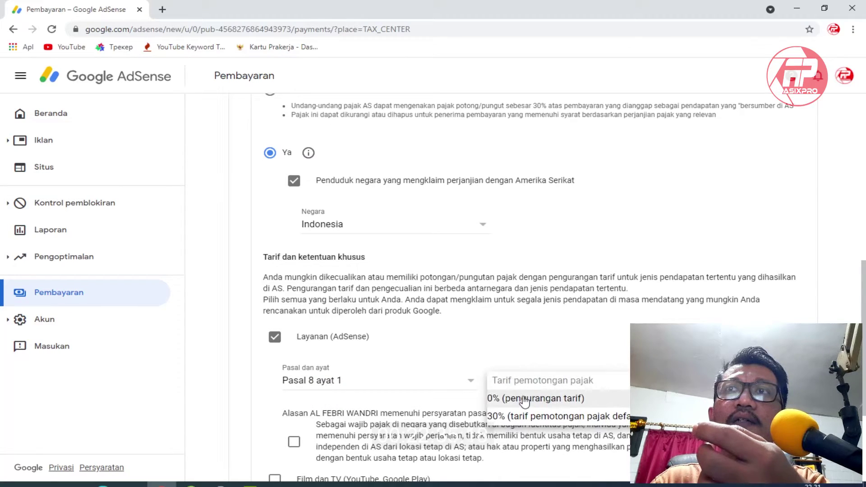
left_click(522, 401)
scroll(382, 373, "down", 3)
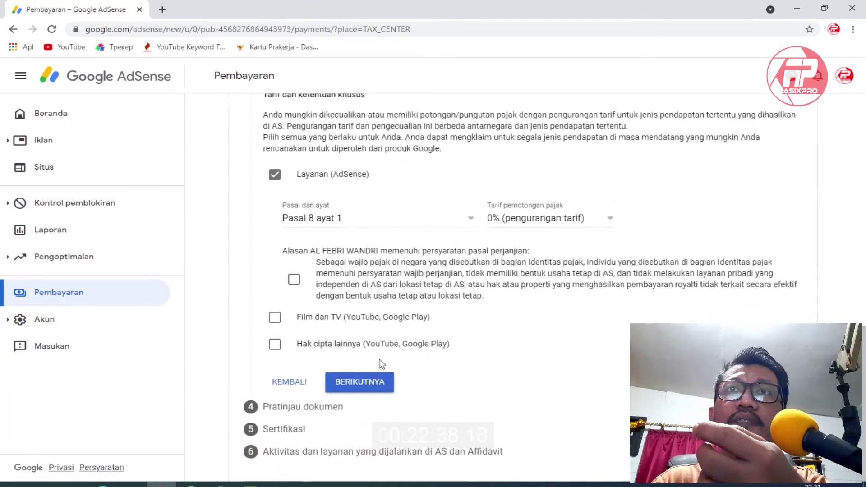
left_click(294, 281)
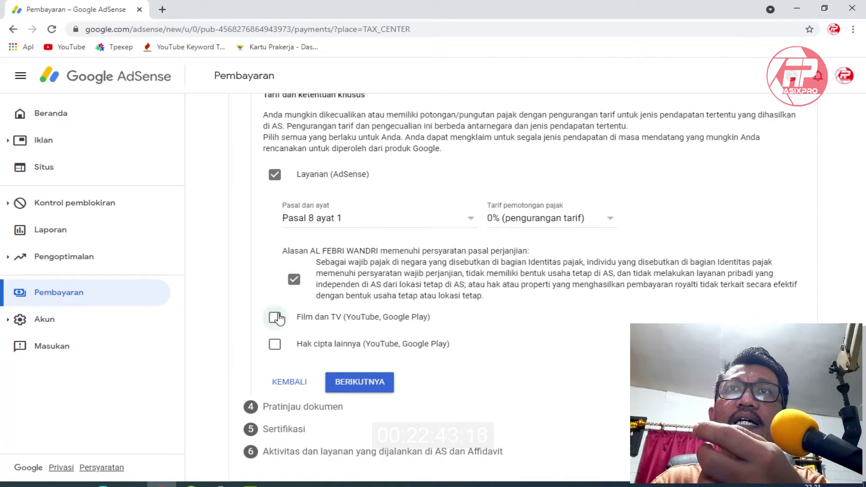
Step: Claim the special rate for Film dan TV with Pasal 13 ayat 2 and 10% (pengurangan tarif), and certify its eligibility reason
left_click(275, 317)
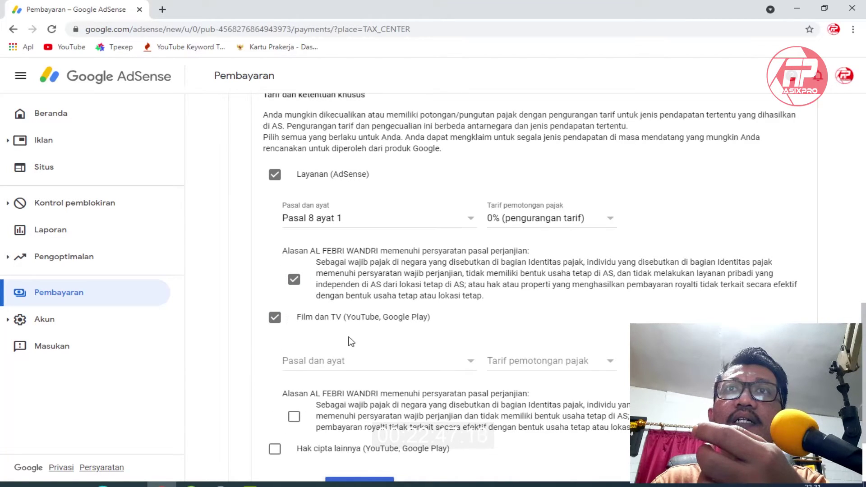
left_click(386, 365)
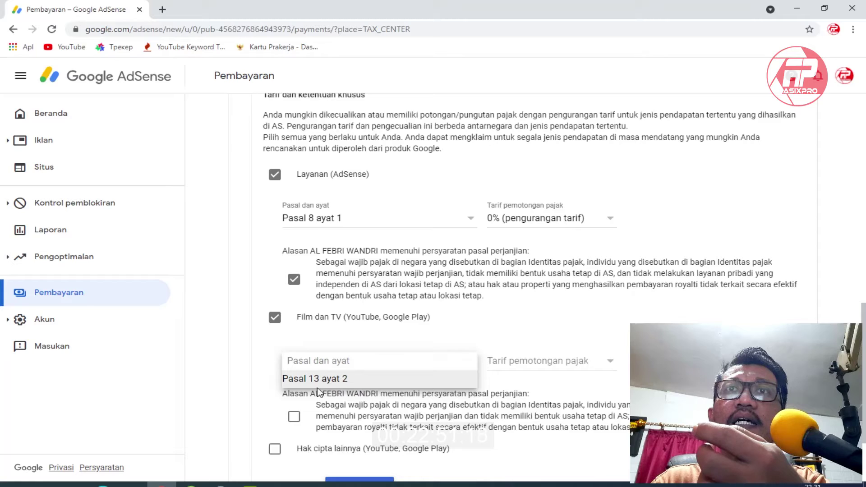
left_click(332, 383)
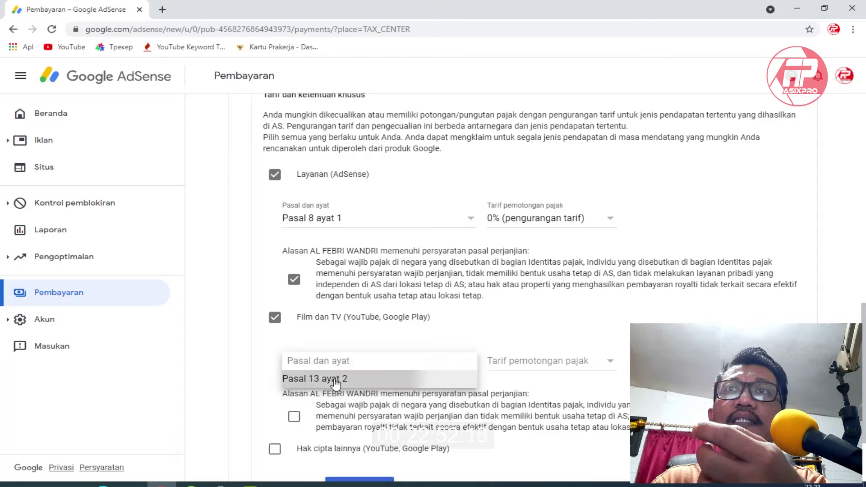
left_click(555, 361)
left_click(560, 380)
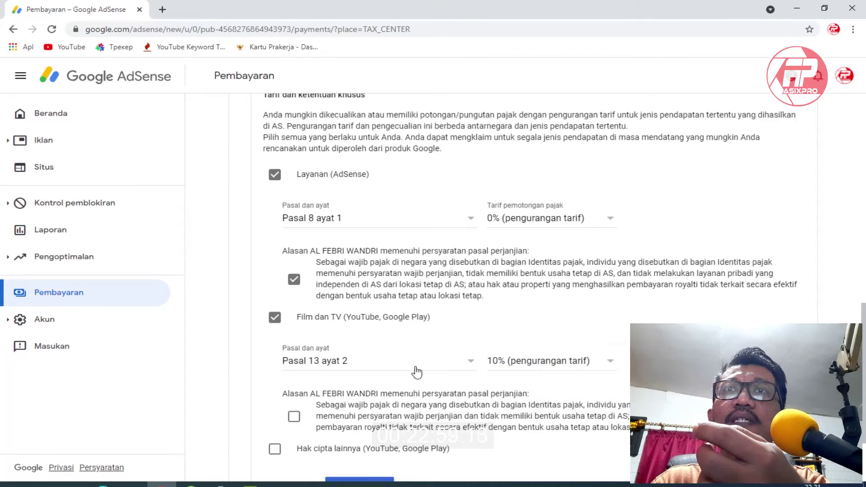
scroll(412, 367, "down", 2)
left_click(294, 312)
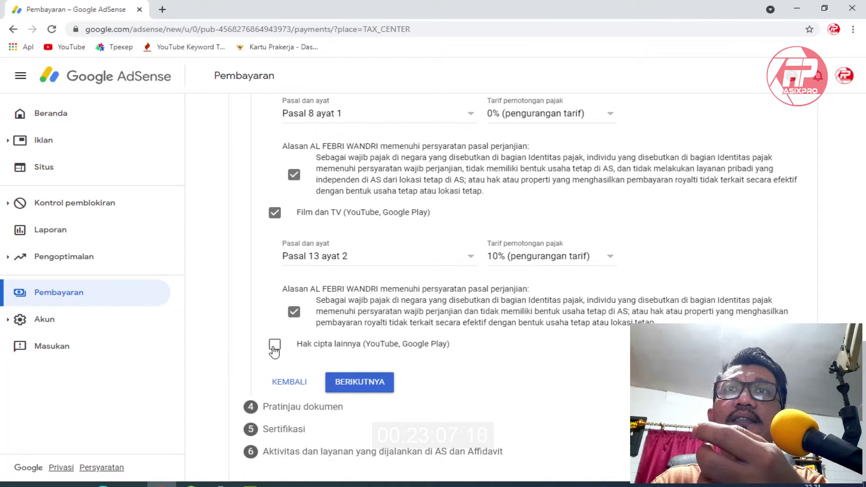
Step: Claim Hak cipta lainnya under Pasal 13 ayat 2 at 10% (pengurangan tarif), certify its eligibility reason, and continue to Pratinjau dokumen
left_click(274, 346)
left_click(391, 391)
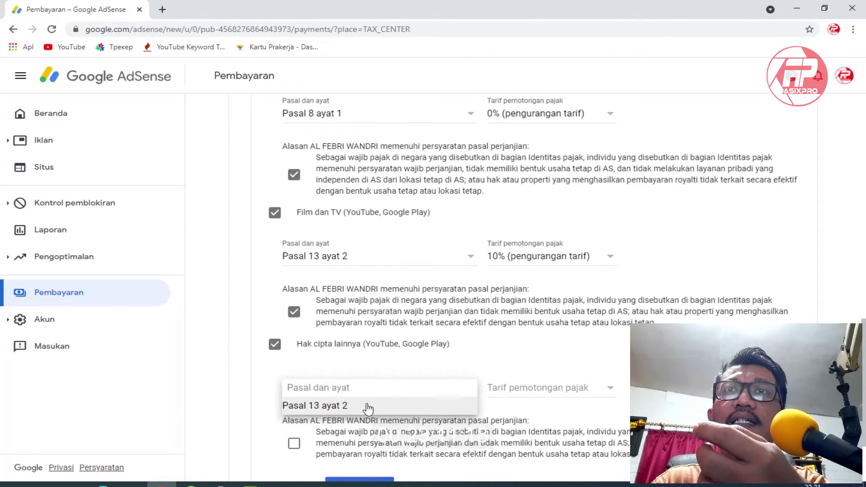
left_click(400, 409)
left_click(531, 389)
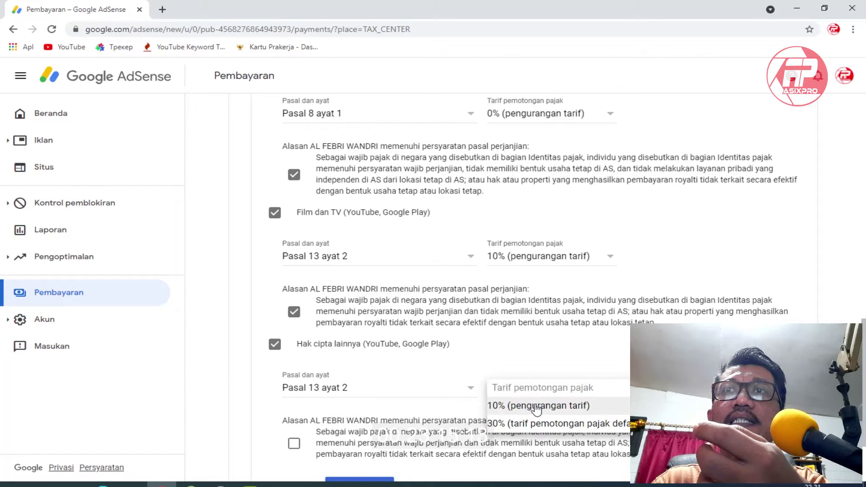
left_click(532, 408)
left_click(294, 443)
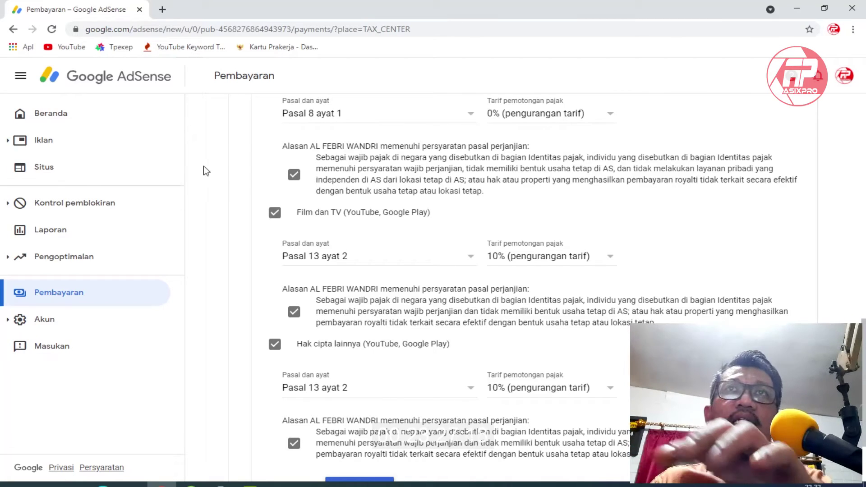
scroll(391, 355, "down", 2)
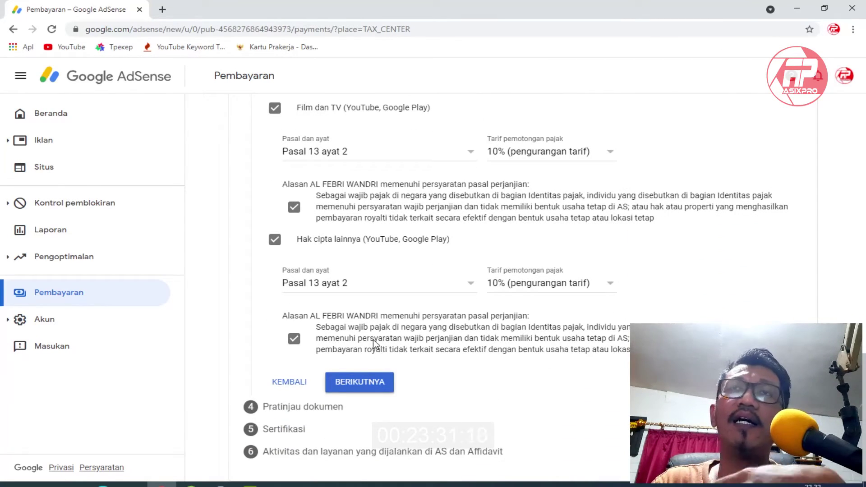
left_click(378, 387)
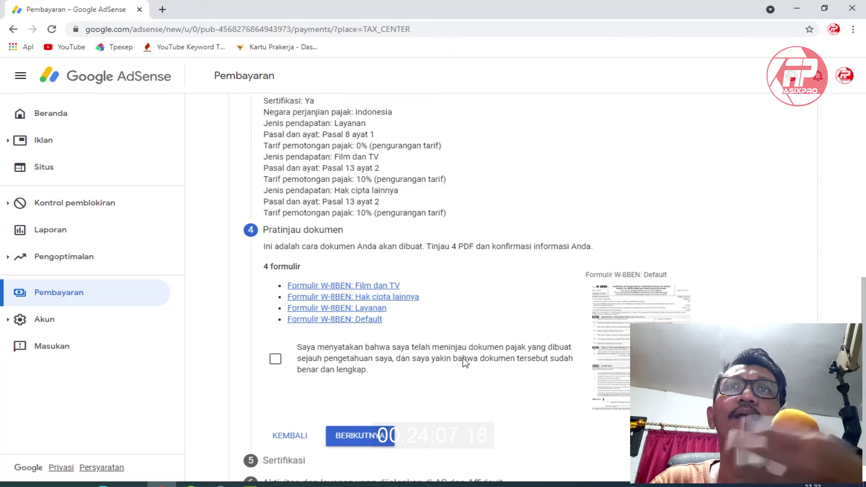
Step: Review the entered tax information, declare the generated W-8BEN documents reviewed and correct, and continue to Sertifikasi
scroll(449, 367, "up", 2)
scroll(448, 371, "up", 1)
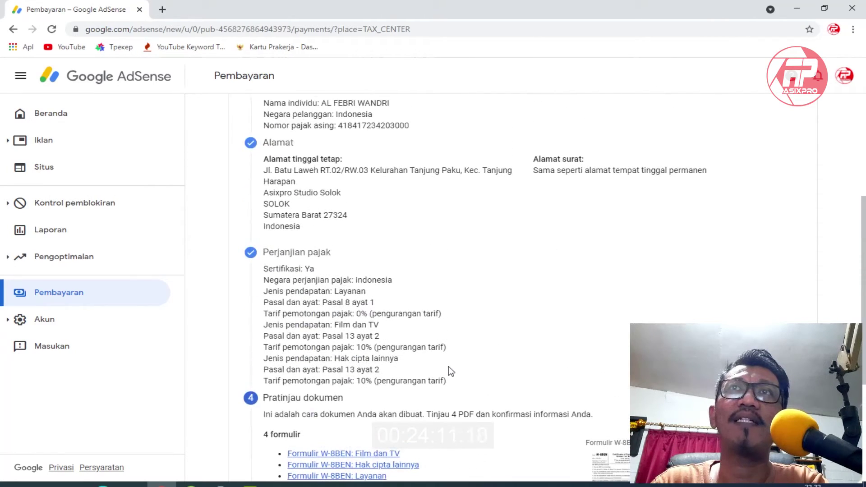
scroll(449, 371, "down", 4)
left_click(276, 329)
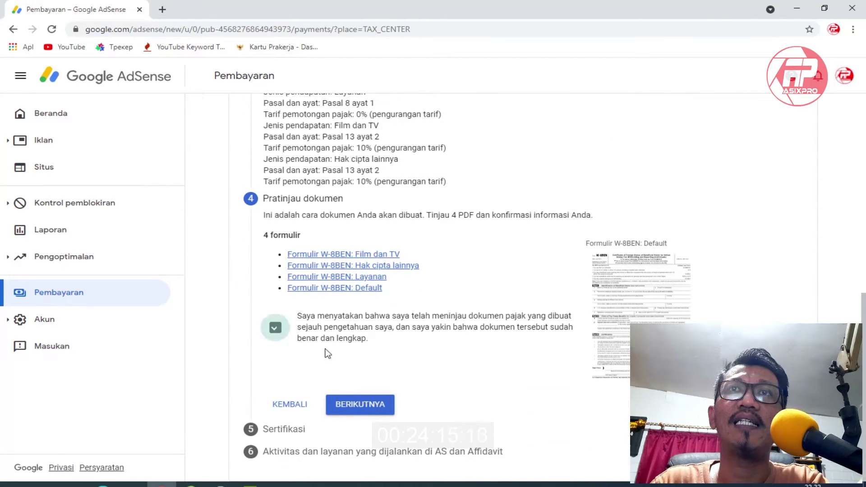
left_click(374, 405)
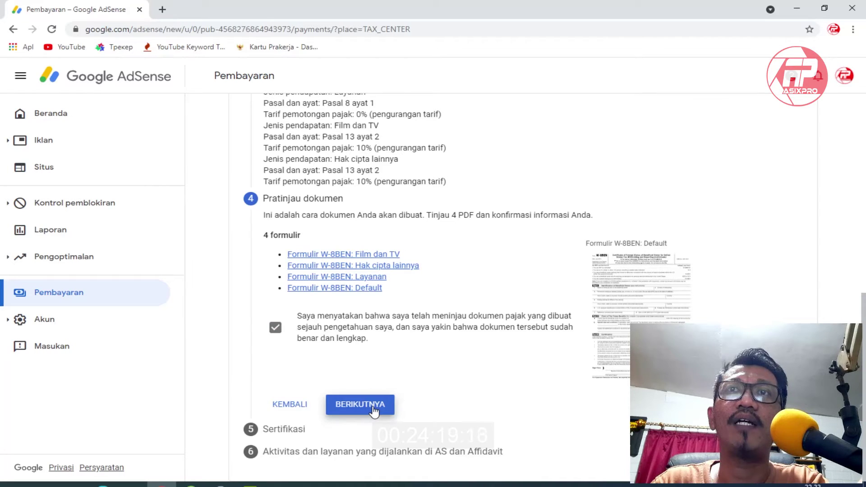
Step: Sign the certification with the full legal name, confirm being the person named in the signature with Ya, and continue
scroll(374, 406, "down", 6)
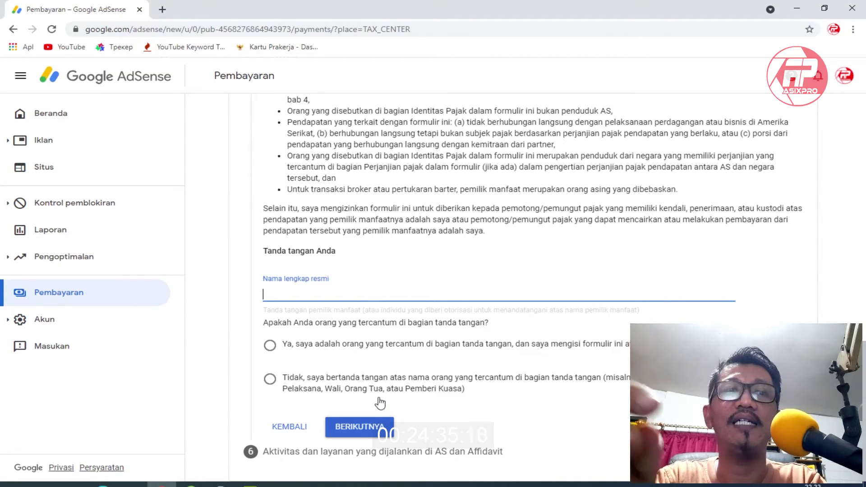
type("A")
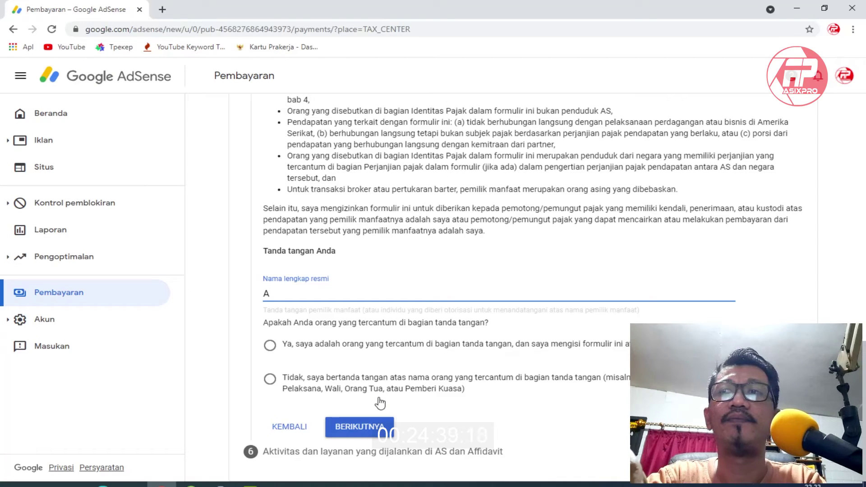
type("LFEBR")
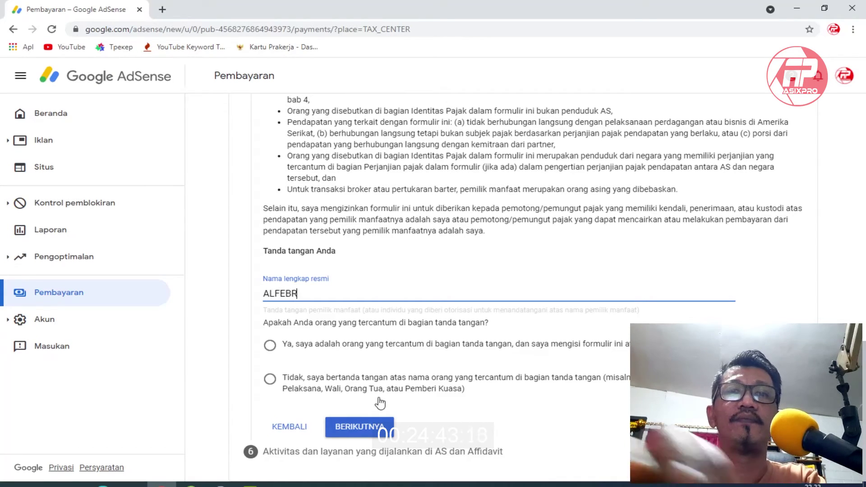
type("I WANDRI")
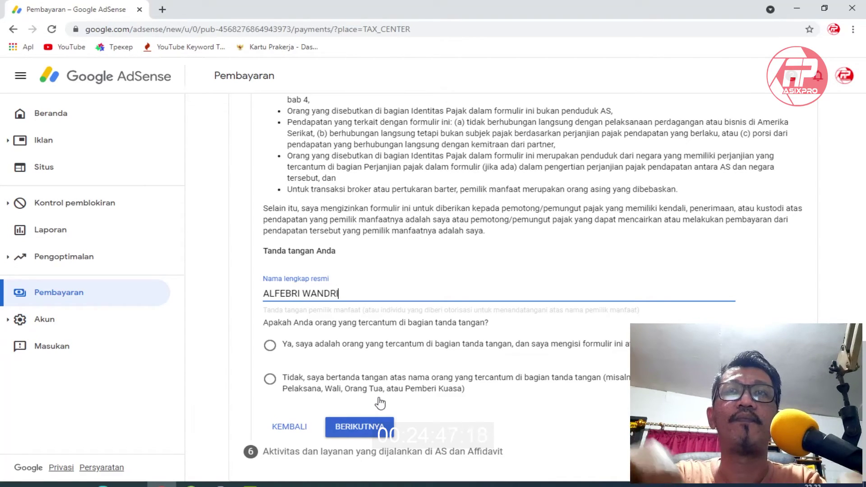
left_click(270, 348)
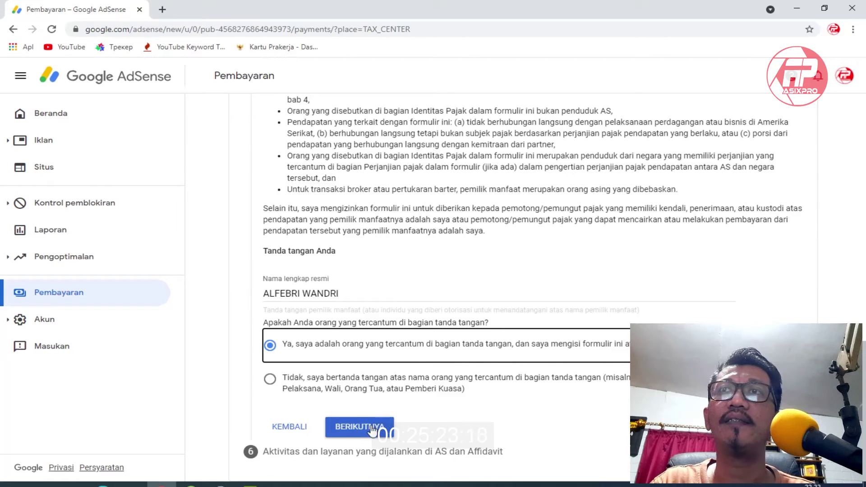
left_click(270, 381)
left_click(275, 352)
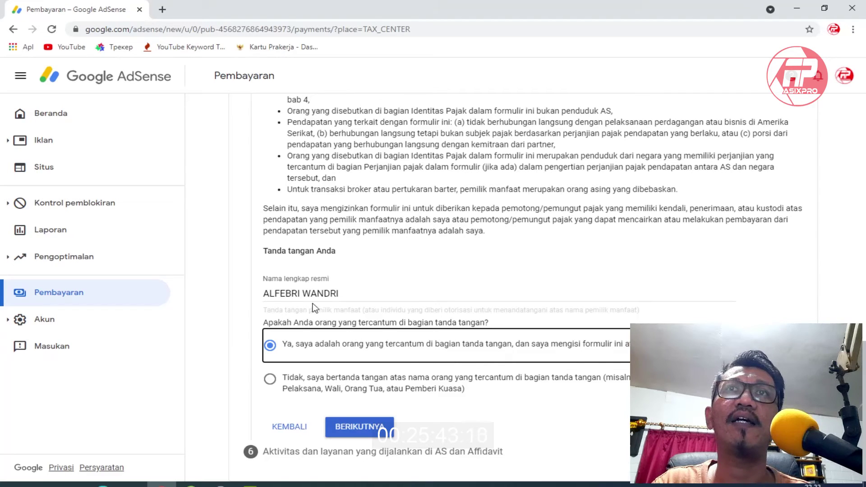
left_click(368, 434)
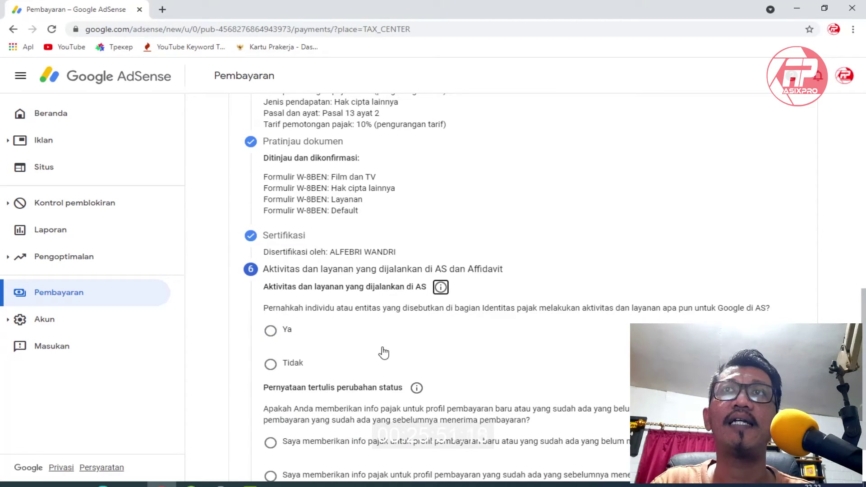
Step: Answer Tidak to having performed activities and services for Google in the US, and certify that services are provided outside the US
scroll(383, 353, "down", 1)
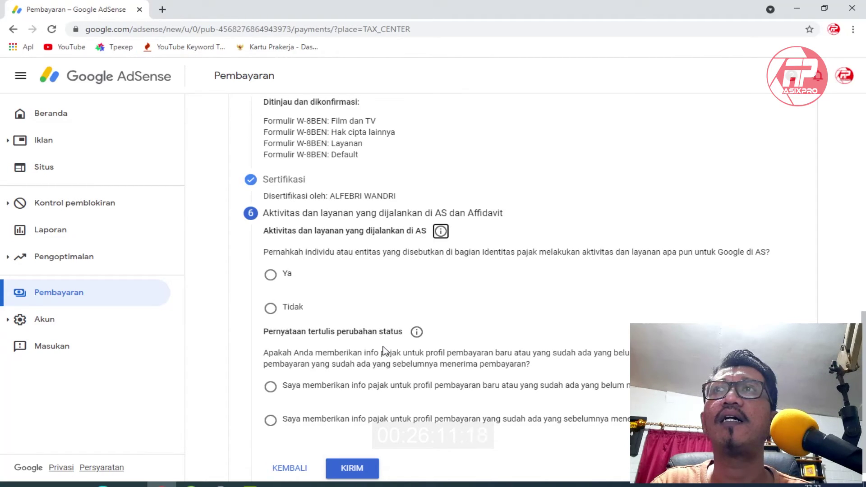
left_click(271, 310)
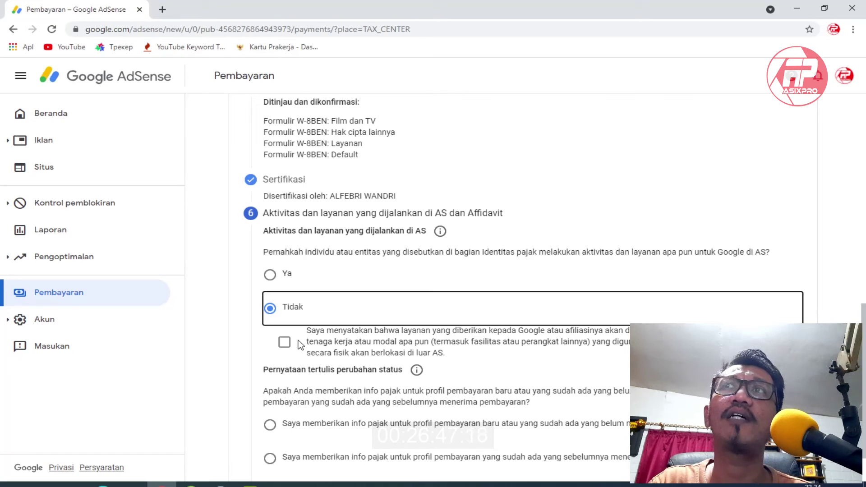
left_click(284, 342)
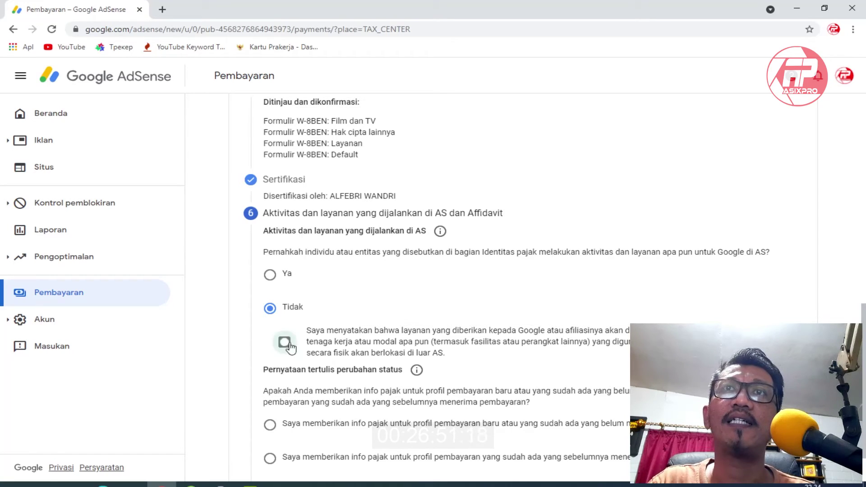
Step: Declare the tax info is for an existing payment profile that previously received payments, and certify under penalty of perjury that the information remained unchanged
scroll(365, 367, "down", 1)
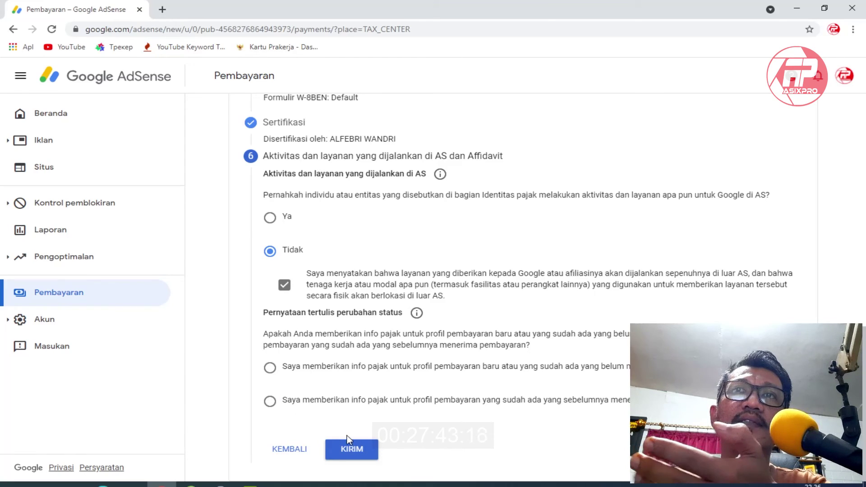
left_click(274, 404)
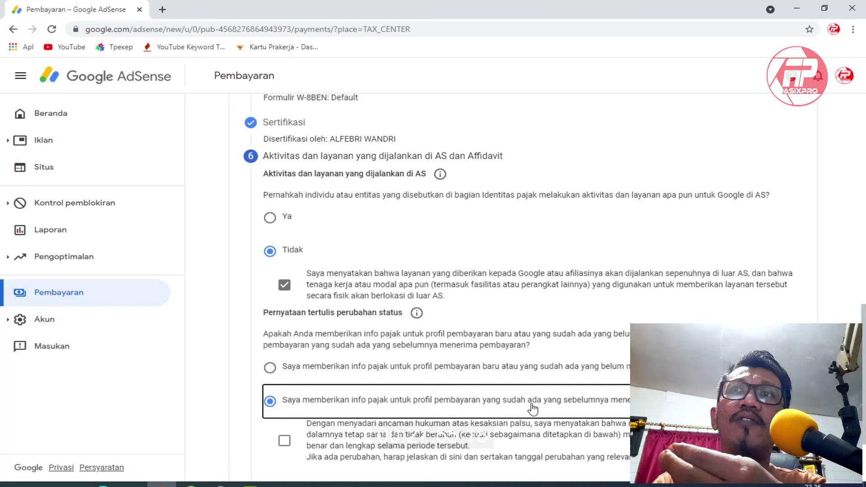
scroll(585, 401, "down", 2)
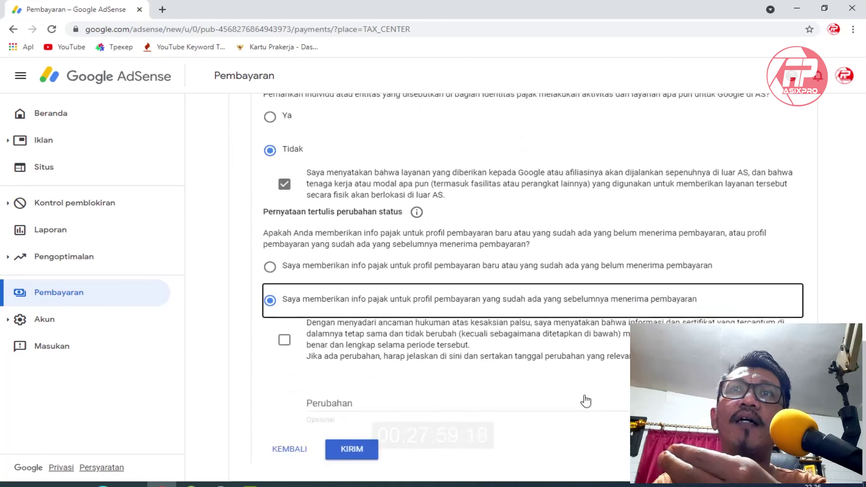
left_click(284, 342)
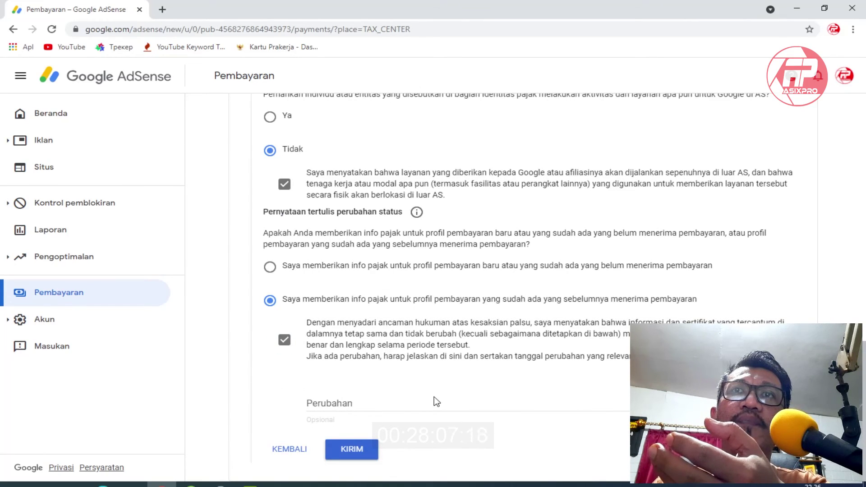
Step: Submit the completed W-8BEN form and review its status and withholding rates under Info pajak Amerika Serikat
left_click(361, 453)
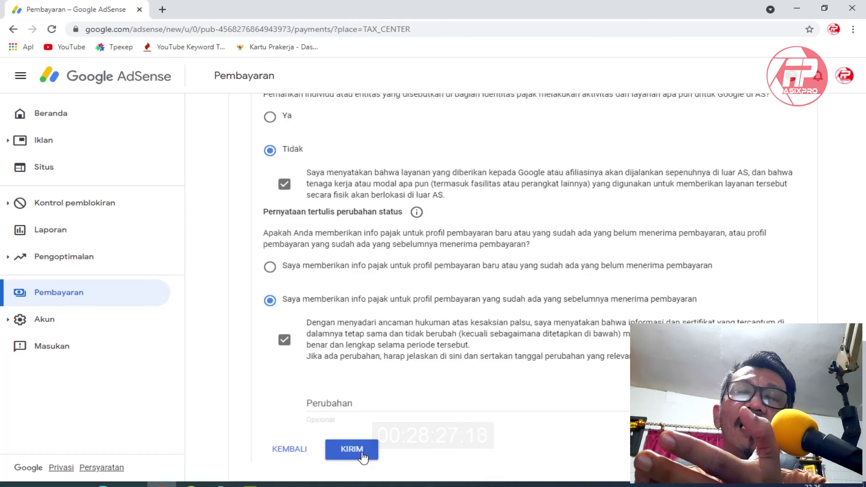
left_click(362, 452)
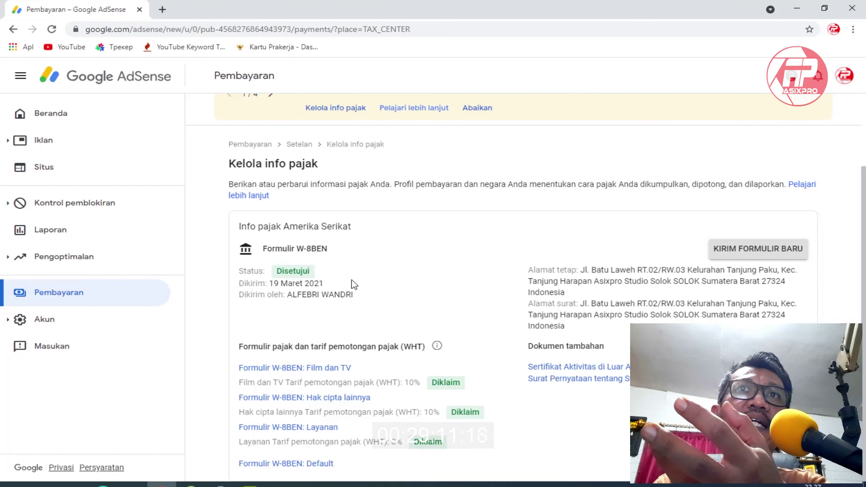
scroll(363, 374, "up", 2)
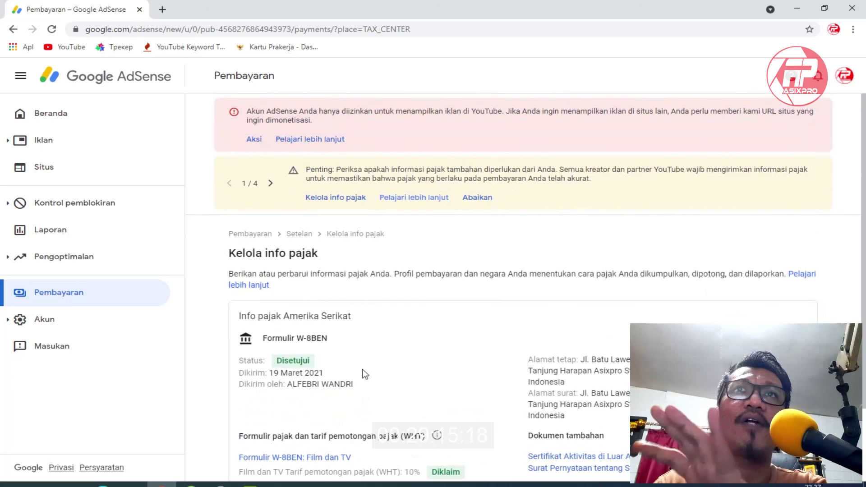
scroll(363, 370, "down", 2)
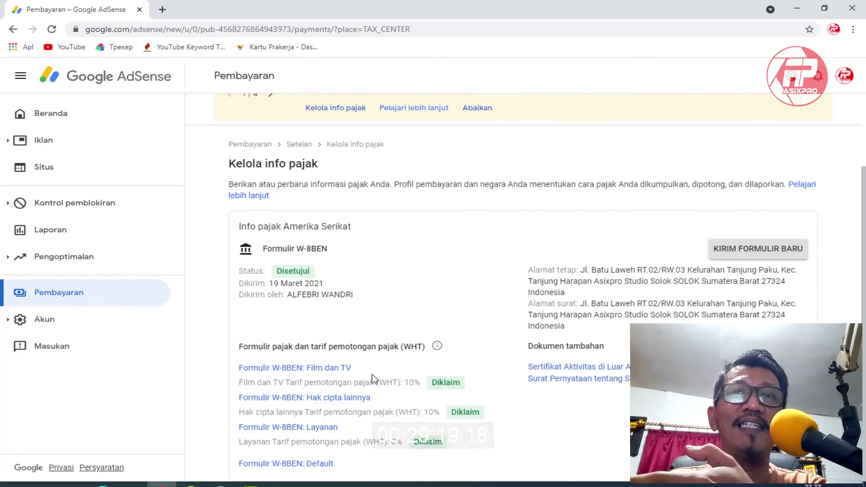